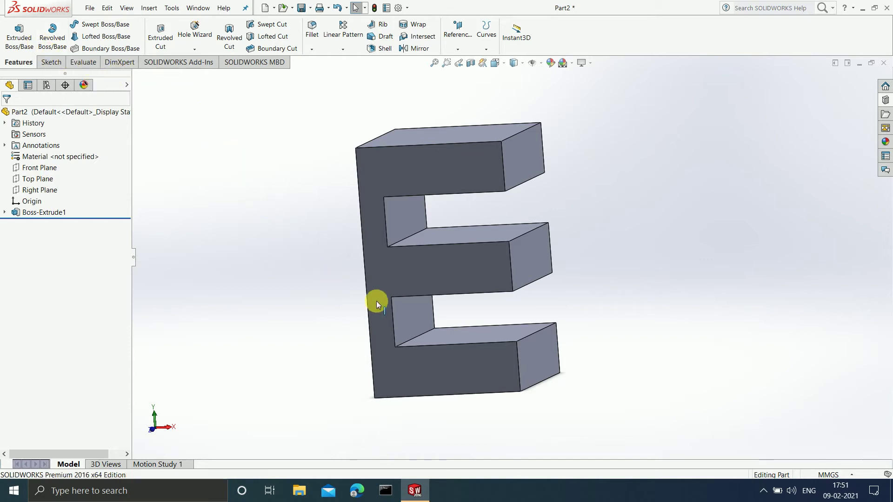
pyautogui.scroll(-2, 515, 270)
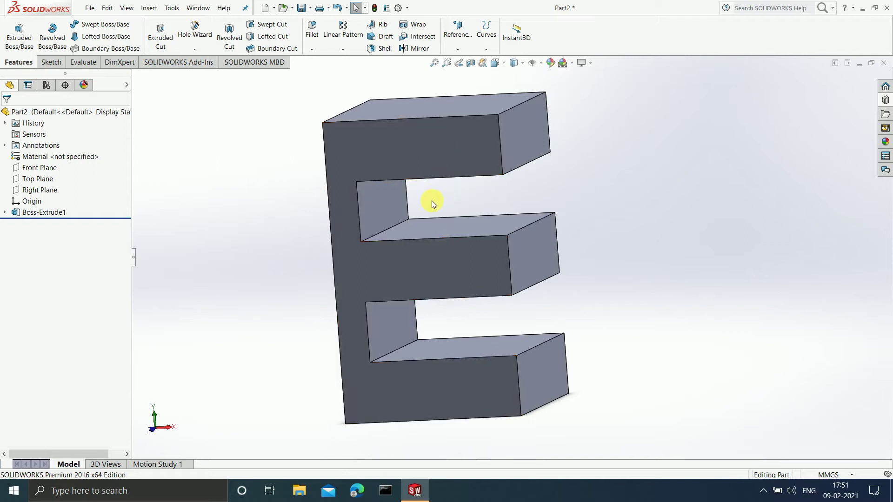
pyautogui.moveTo(470, 213); pyautogui.dragTo(487, 209, button='middle')
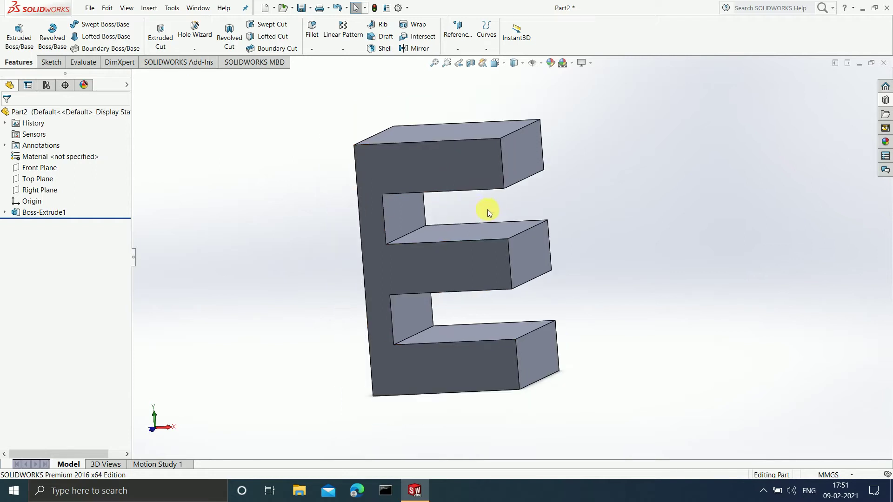
pyautogui.scroll(-3, 492, 206)
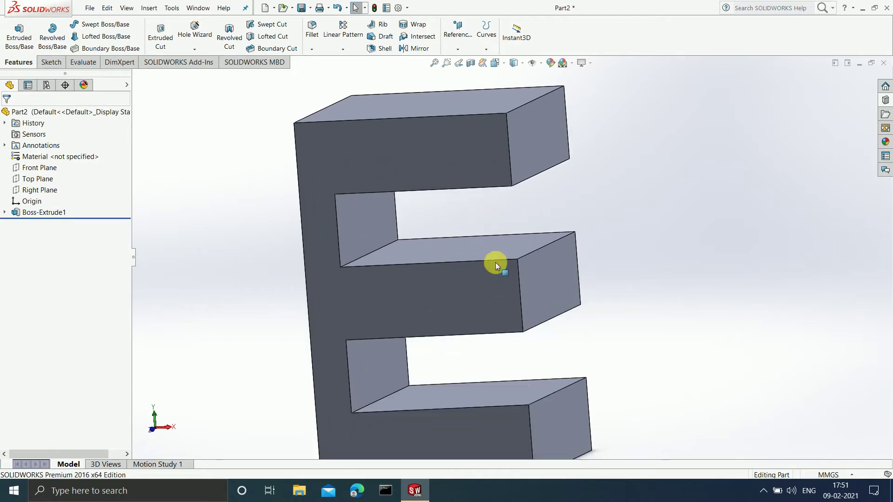
pyautogui.click(460, 254)
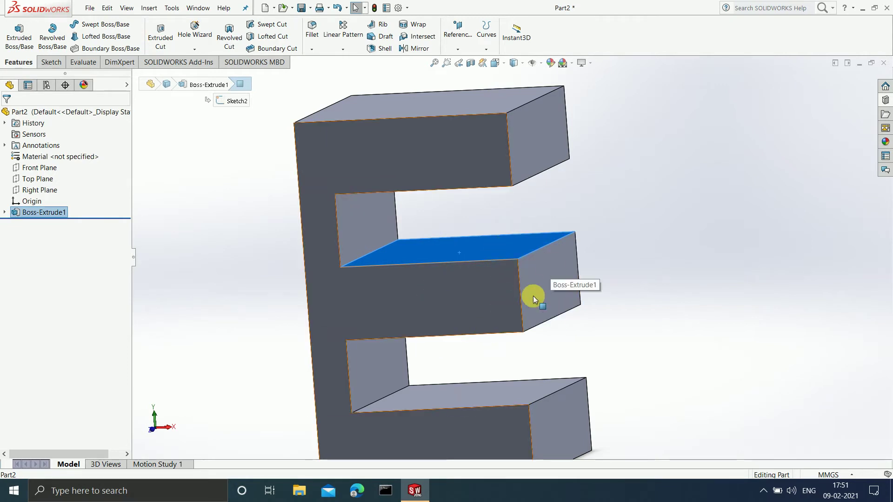
pyautogui.click(603, 207)
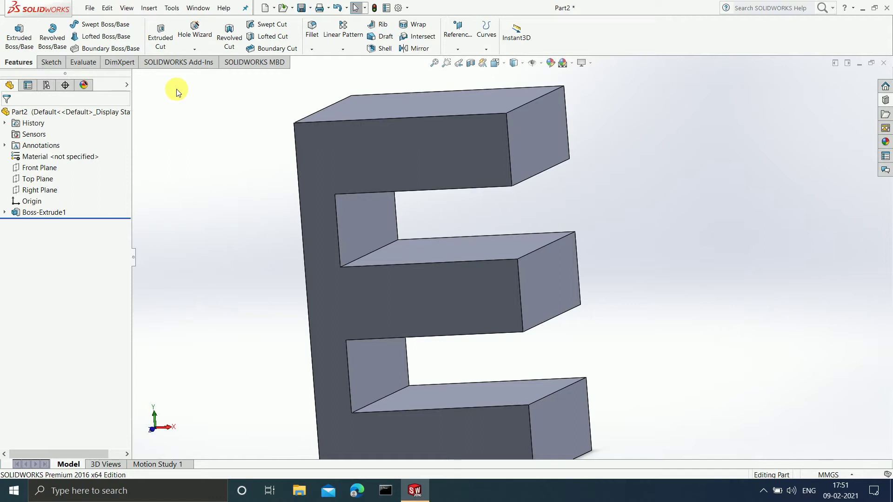
# Open a new sketch on the upper face of the E's middle arm and view it face-on
pyautogui.click(508, 242)
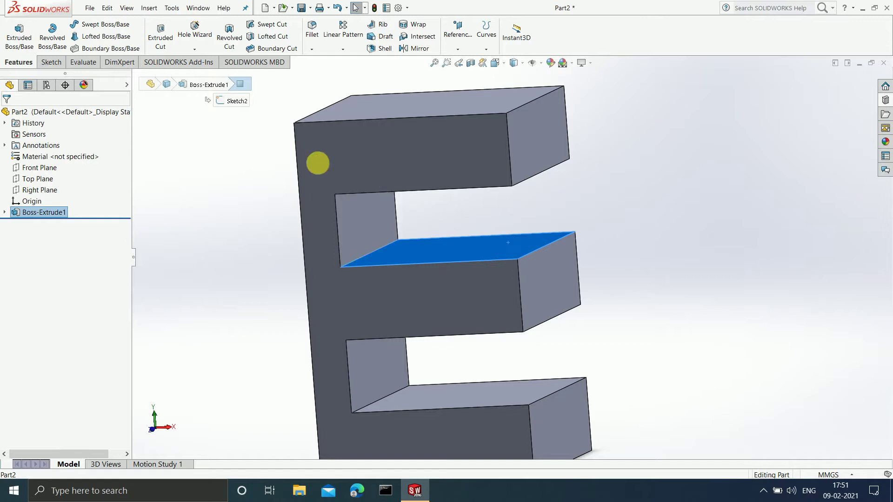
pyautogui.click(49, 62)
pyautogui.click(14, 28)
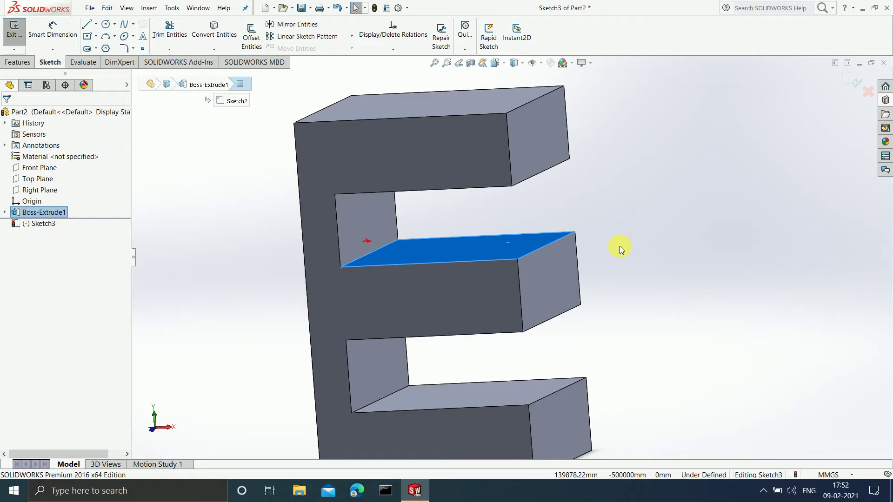
pyautogui.hotkey('ctrl', '8')
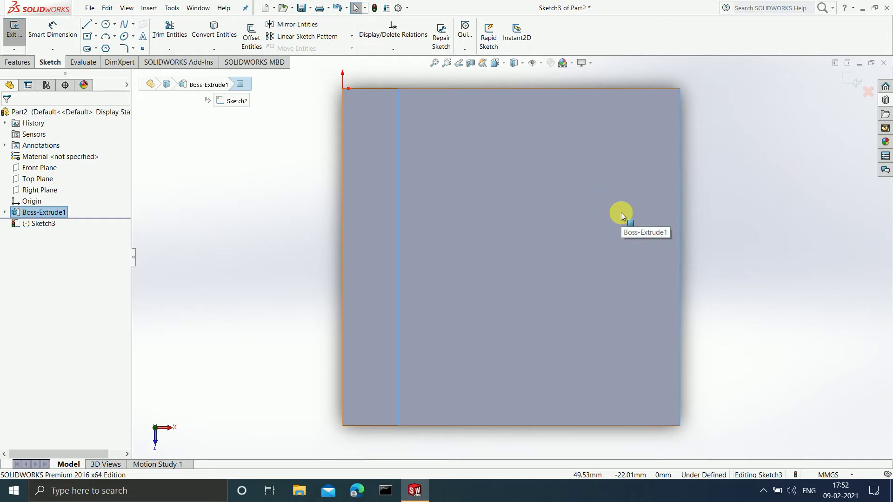
# Sketch a circle of about 18.4 mm radius near the centre of the middle arm's upper face and exit the sketch
pyautogui.click(107, 25)
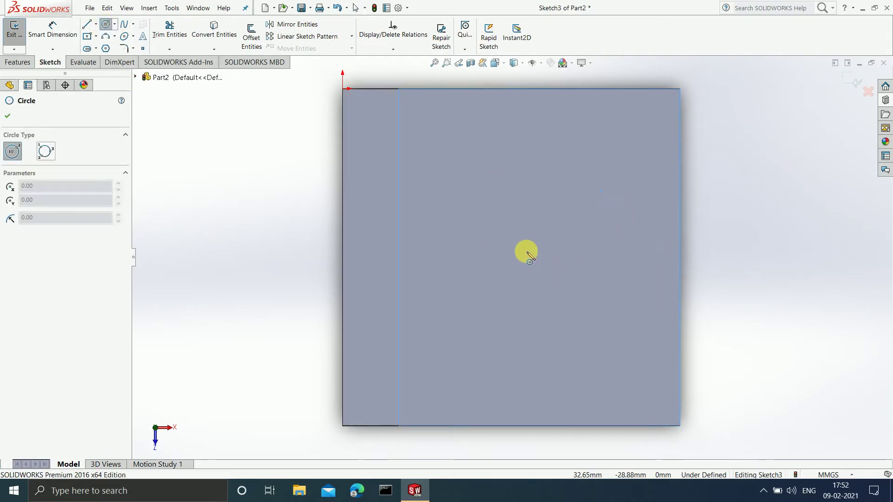
pyautogui.moveTo(521, 253); pyautogui.dragTo(574, 339)
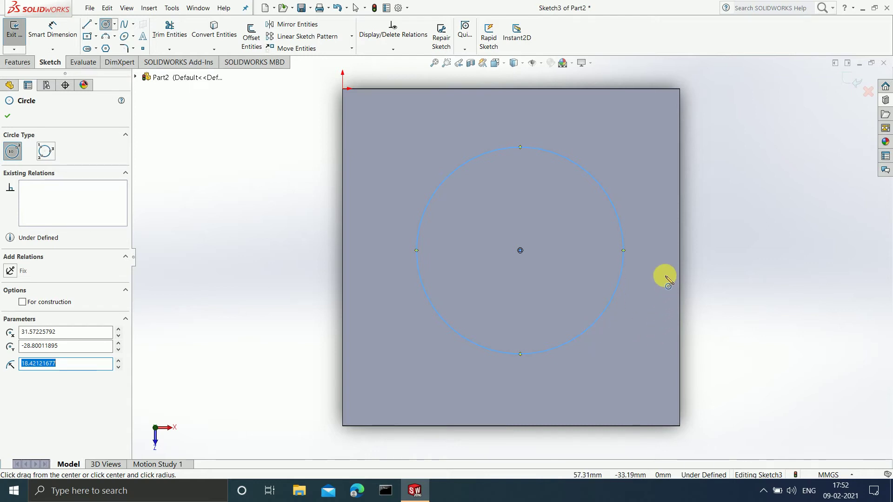
pyautogui.scroll(-3, 663, 275)
pyautogui.scroll(2, 635, 275)
pyautogui.moveTo(678, 295); pyautogui.dragTo(598, 163, button='middle')
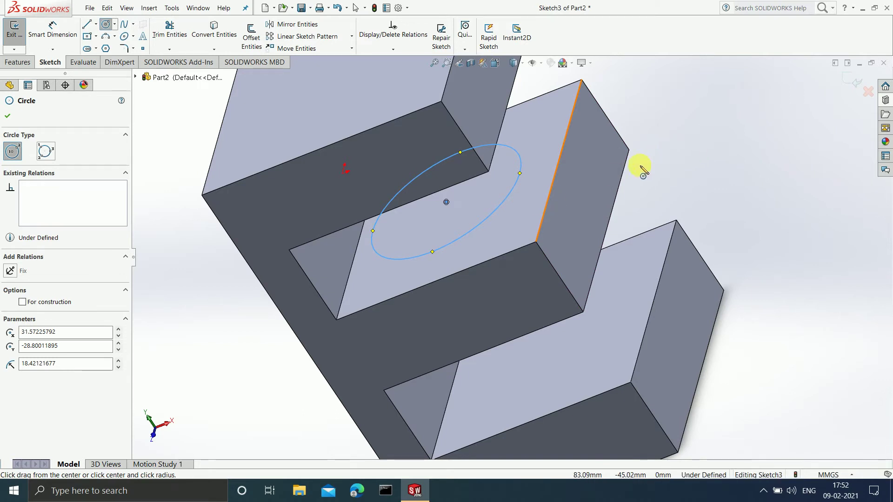
pyautogui.moveTo(642, 170); pyautogui.dragTo(639, 183, button='middle')
pyautogui.scroll(2, 603, 284)
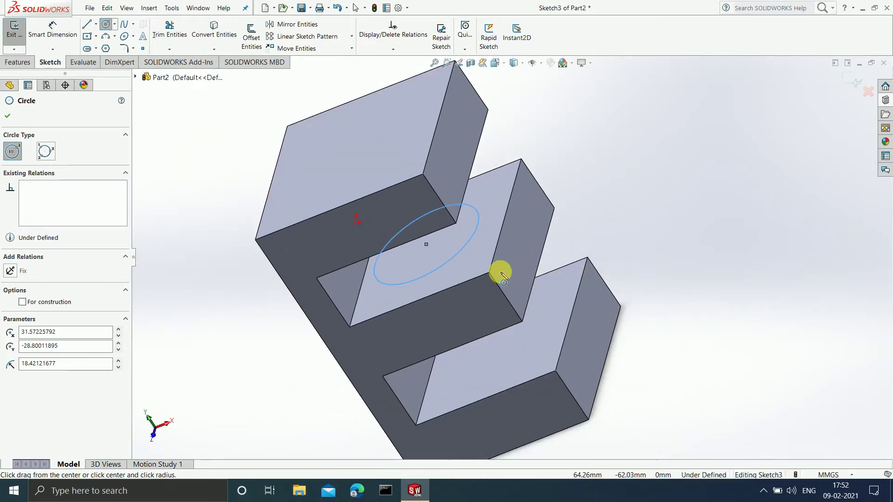
pyautogui.scroll(-2, 503, 279)
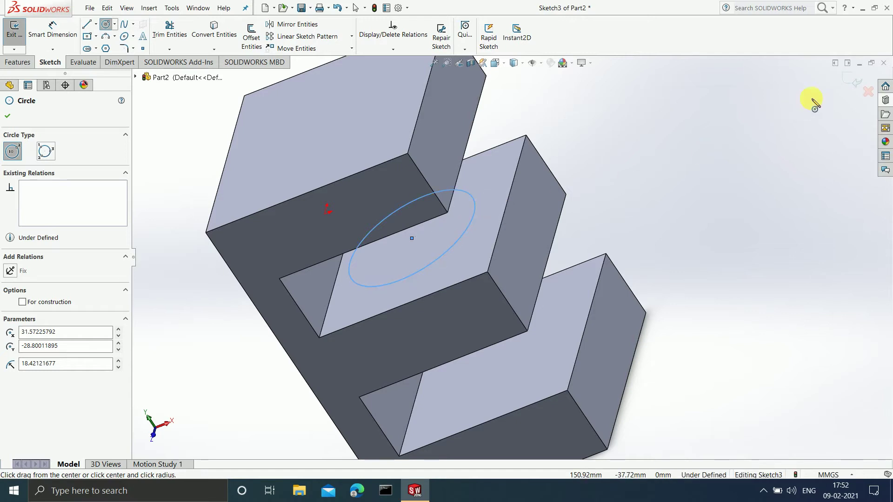
pyautogui.click(848, 85)
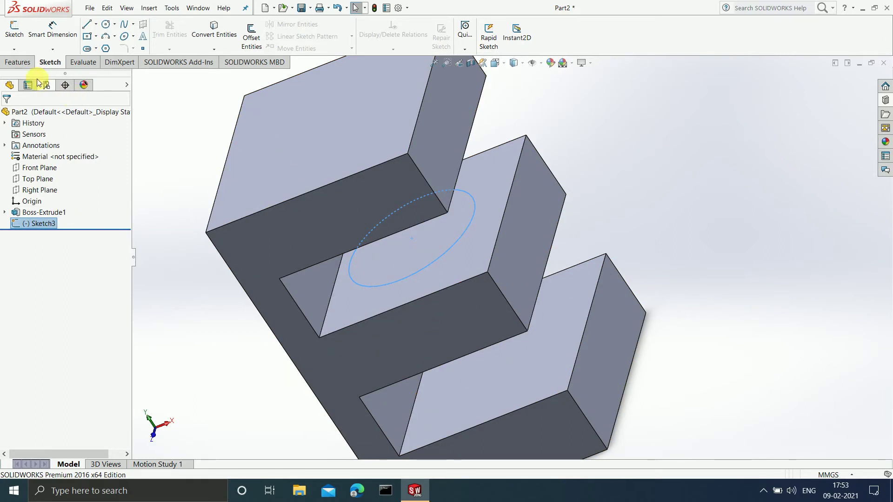
# Start an Extruded Cut from the circle sketch on the middle arm and inspect its preview
pyautogui.click(6, 60)
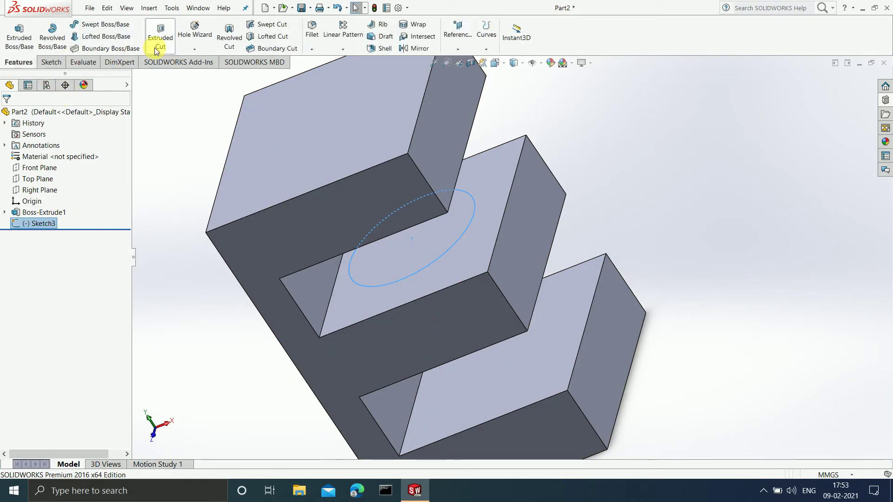
pyautogui.click(158, 47)
pyautogui.moveTo(608, 233); pyautogui.dragTo(538, 299, button='middle')
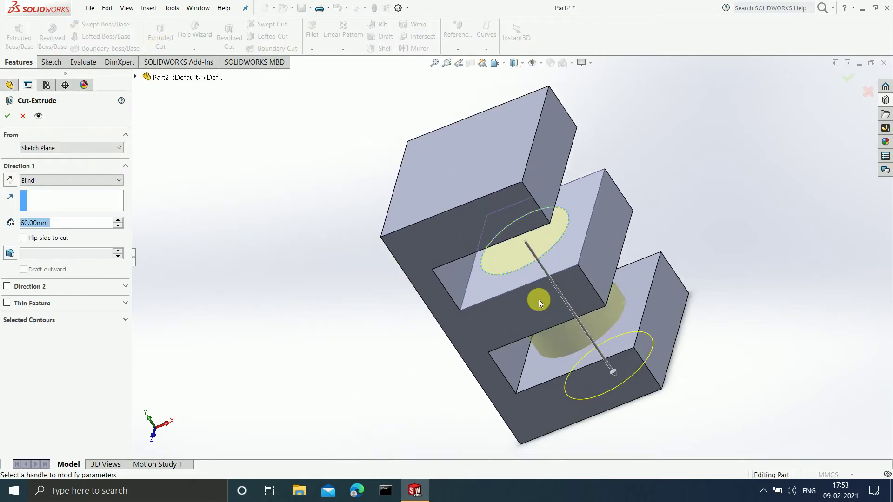
pyautogui.scroll(-2, 552, 251)
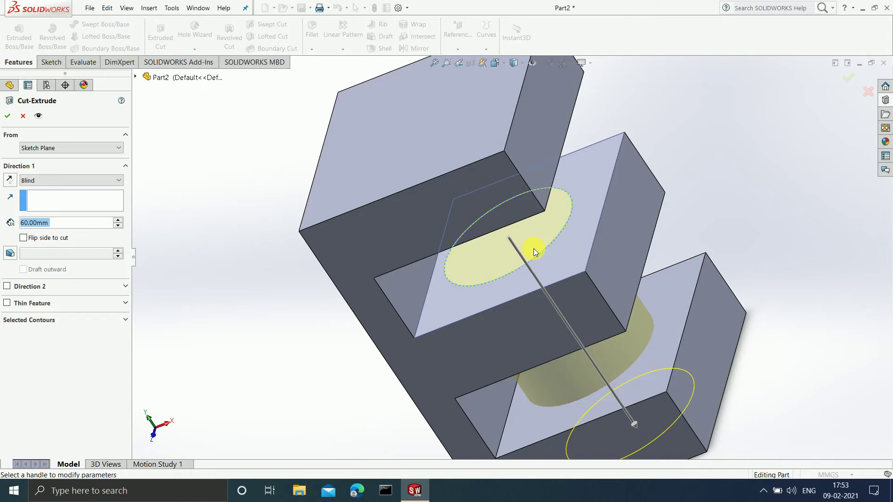
pyautogui.scroll(1, 553, 300)
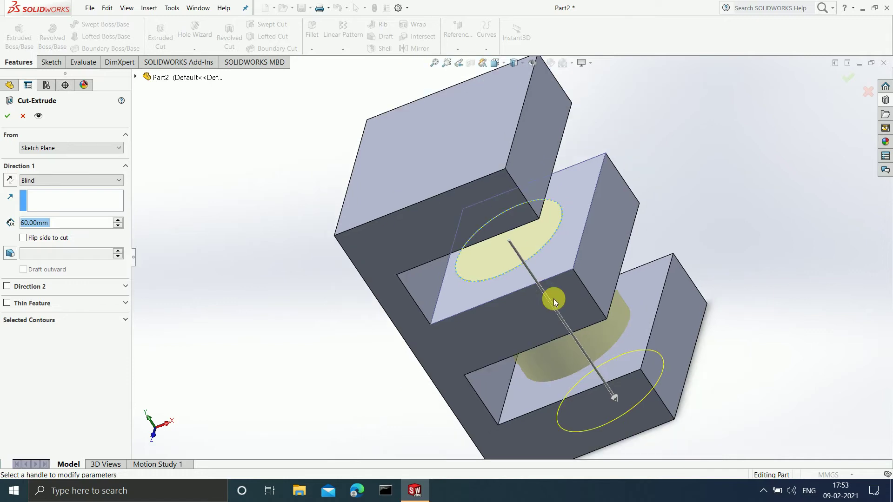
# Set the cut's start condition to Surface/Face/Plane, using the underside of the E's upper arm as the starting face
pyautogui.click(101, 146)
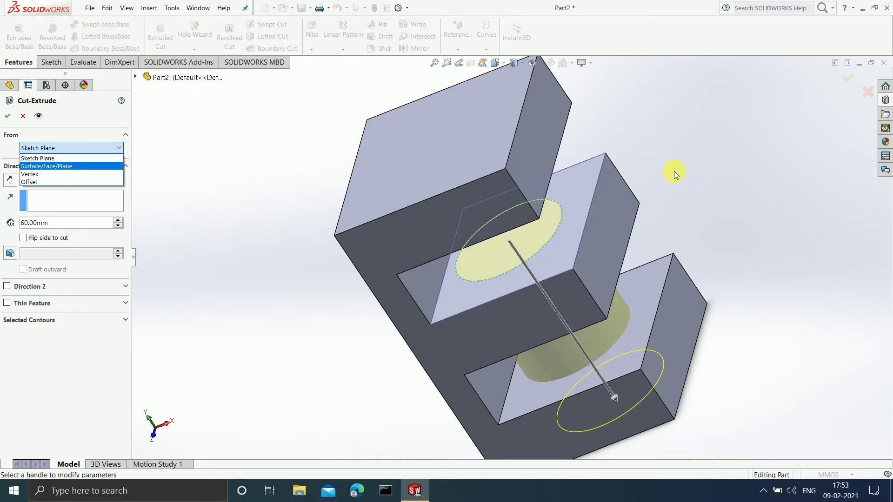
pyautogui.click(59, 166)
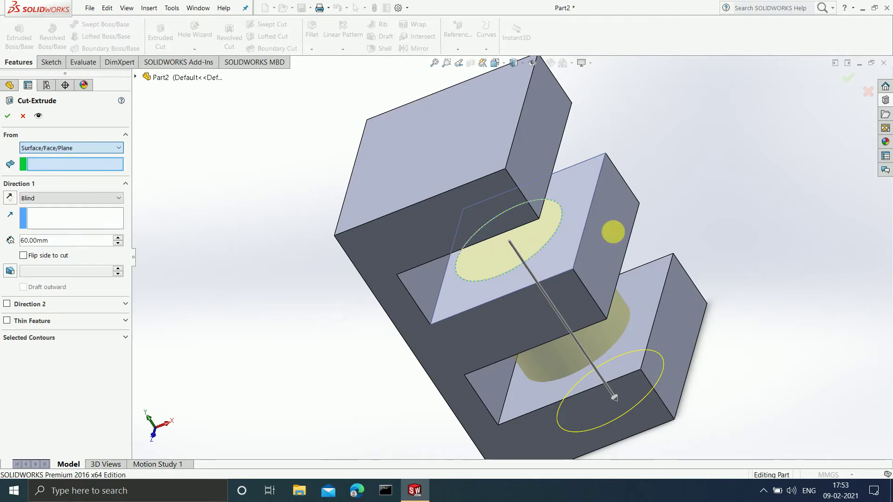
pyautogui.moveTo(618, 207)
pyautogui.mouseDown(button='middle')
pyautogui.moveTo(544, 176)
pyautogui.moveTo(572, 203)
pyautogui.moveTo(620, 205)
pyautogui.moveTo(682, 179)
pyautogui.moveTo(554, 178)
pyautogui.moveTo(604, 198)
pyautogui.moveTo(641, 191)
pyautogui.moveTo(644, 168)
pyautogui.mouseUp(button='middle')
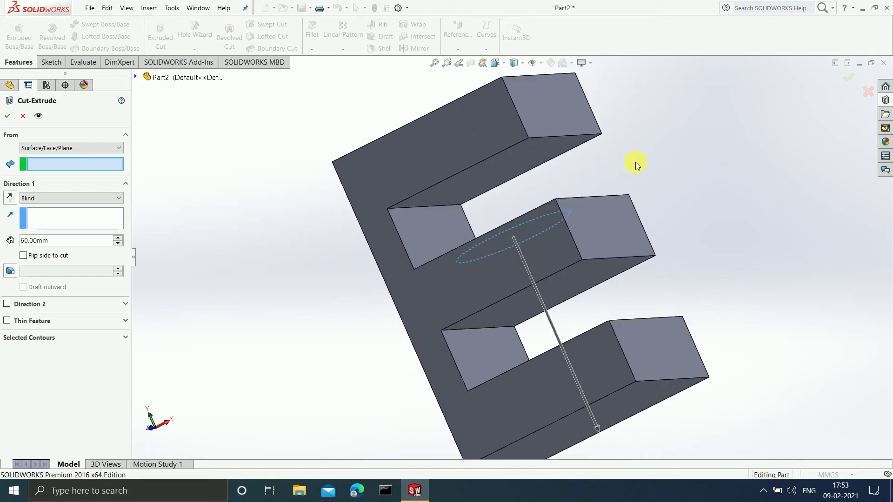
pyautogui.click(498, 172)
pyautogui.moveTo(620, 135); pyautogui.dragTo(647, 144, button='middle')
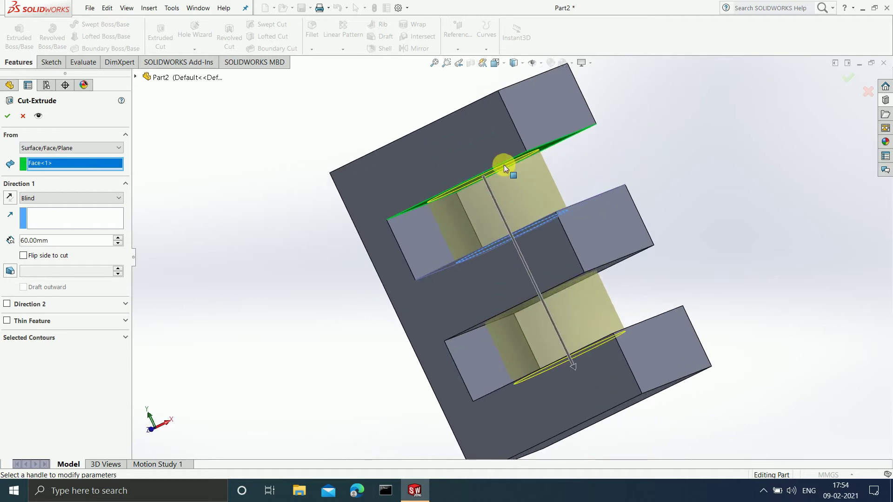
# Set the cut's start condition to Vertex, using the front outer corner on the lower arm's upper face
pyautogui.click(87, 147)
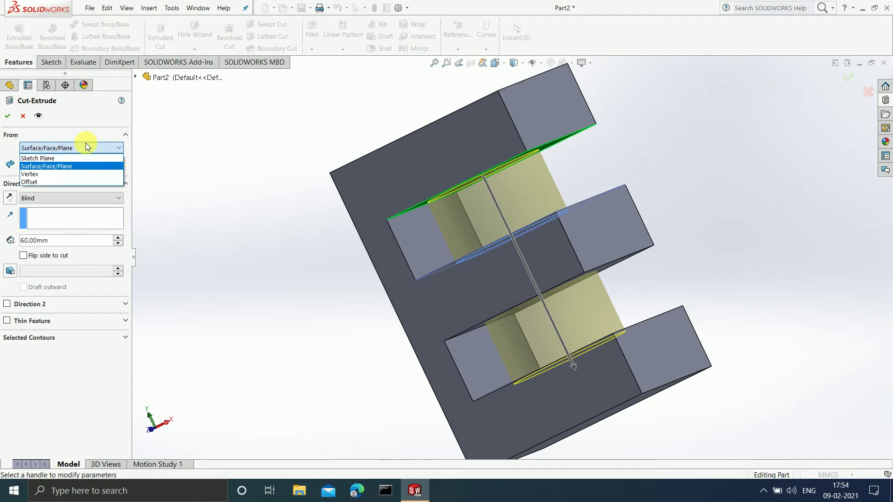
pyautogui.click(80, 174)
pyautogui.moveTo(717, 194); pyautogui.dragTo(723, 230, button='middle')
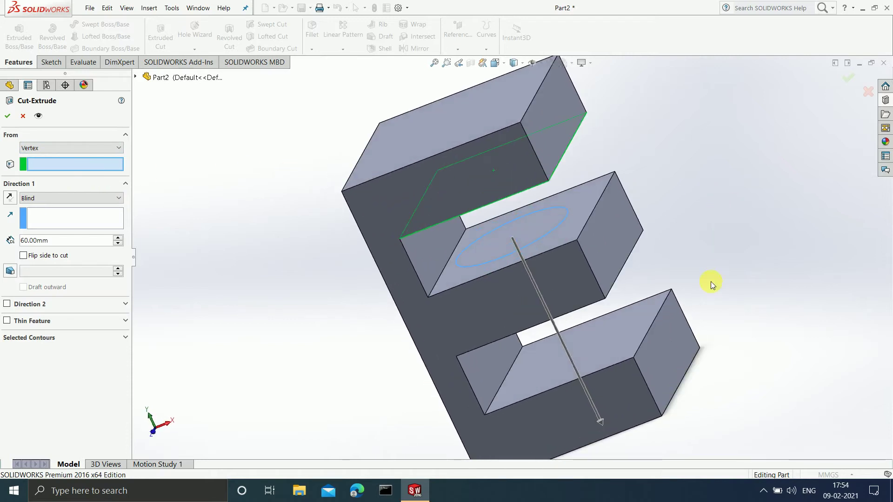
pyautogui.click(635, 357)
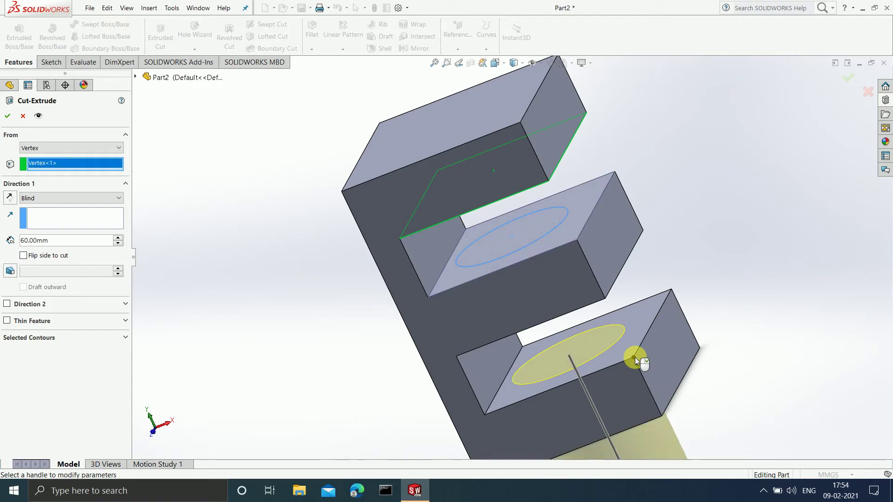
pyautogui.moveTo(653, 359); pyautogui.dragTo(545, 306, button='middle')
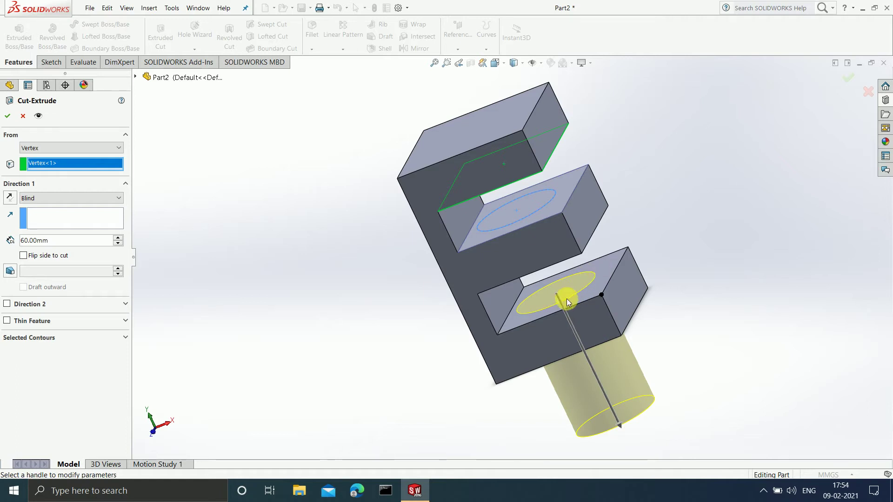
# Start the cut at a 10 mm Offset from the sketch plane and reverse the offset direction into the middle arm
pyautogui.click(100, 148)
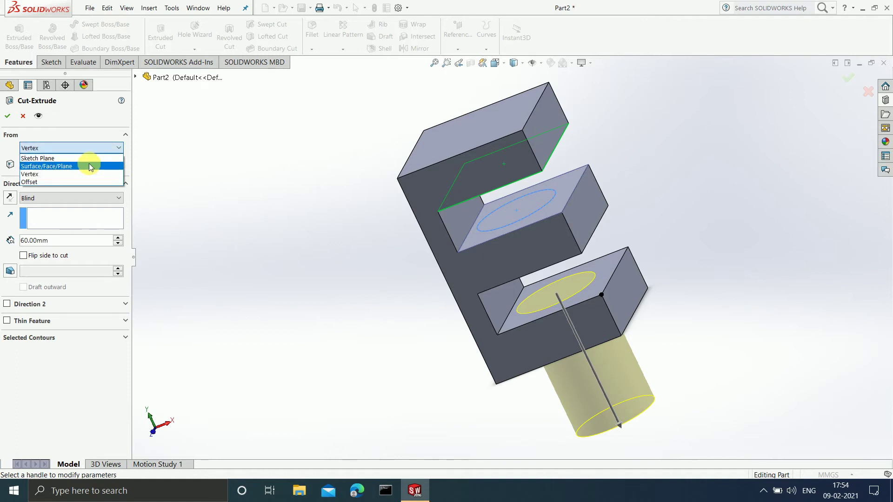
pyautogui.click(80, 180)
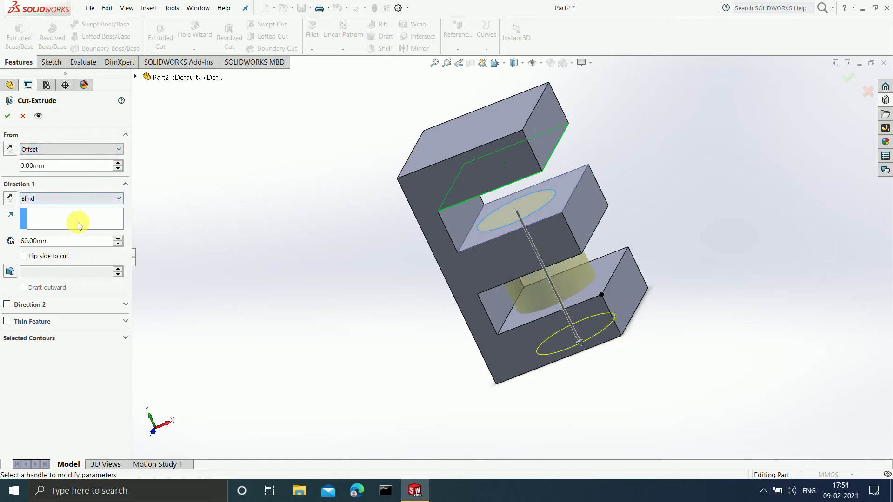
pyautogui.doubleClick(66, 171)
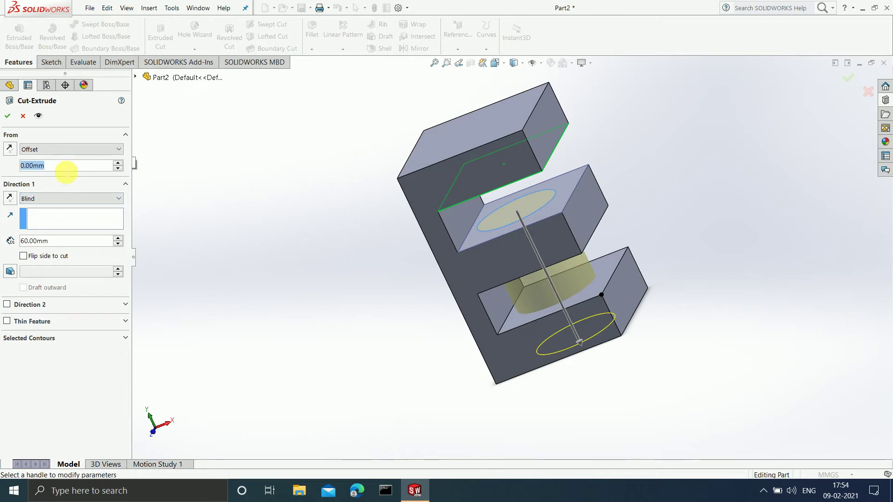
pyautogui.write('10')
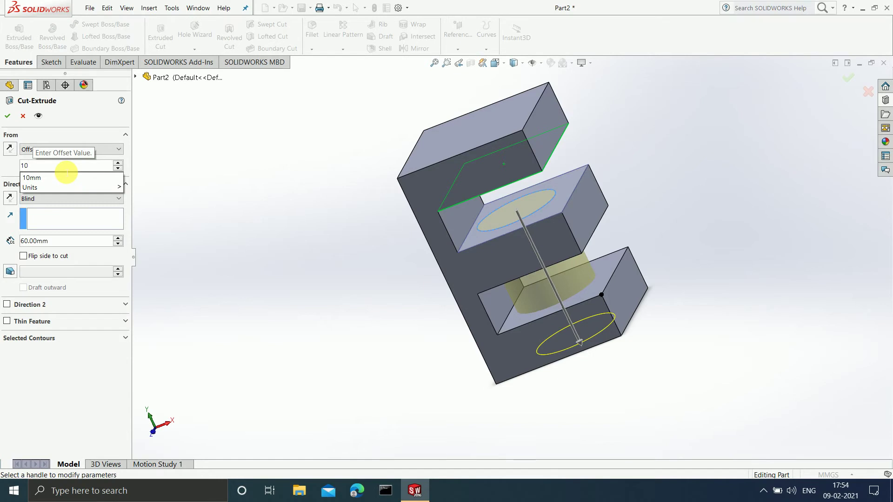
pyautogui.press('Return')
pyautogui.scroll(-2, 619, 256)
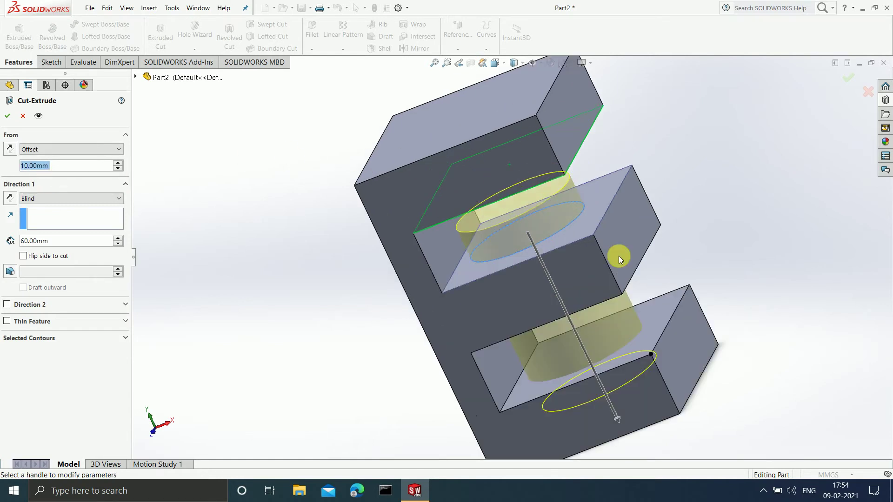
pyautogui.moveTo(710, 160); pyautogui.dragTo(730, 147, button='middle')
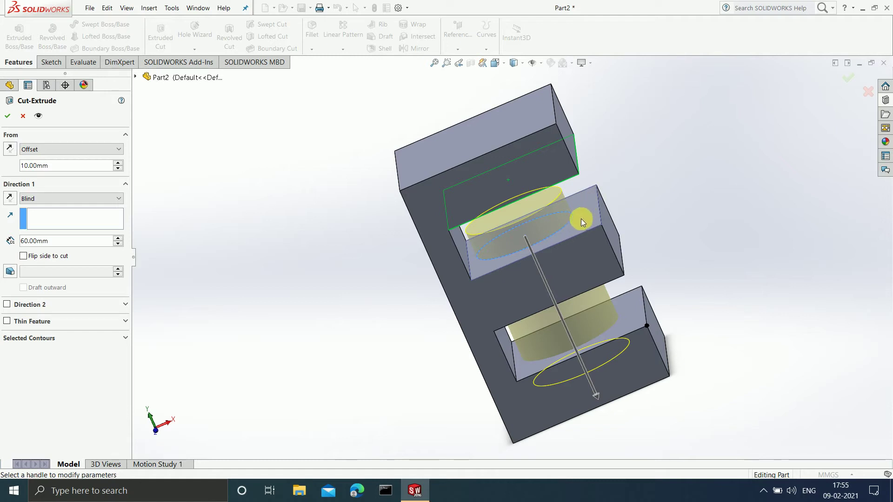
pyautogui.moveTo(652, 189)
pyautogui.mouseDown(button='middle')
pyautogui.moveTo(654, 158)
pyautogui.moveTo(653, 173)
pyautogui.mouseUp(button='middle')
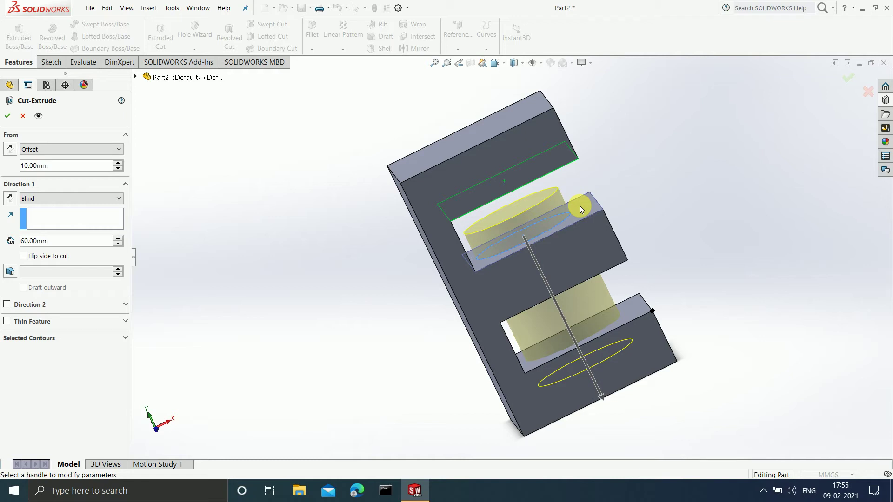
pyautogui.click(9, 149)
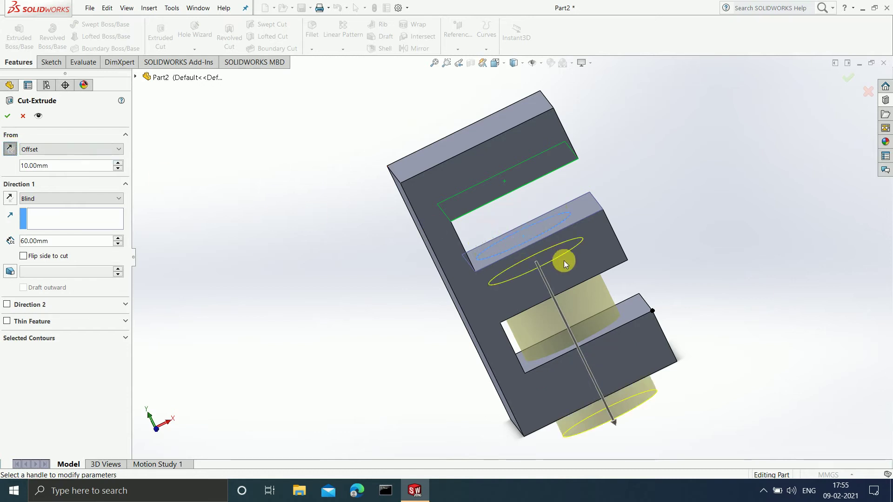
pyautogui.scroll(-2, 555, 260)
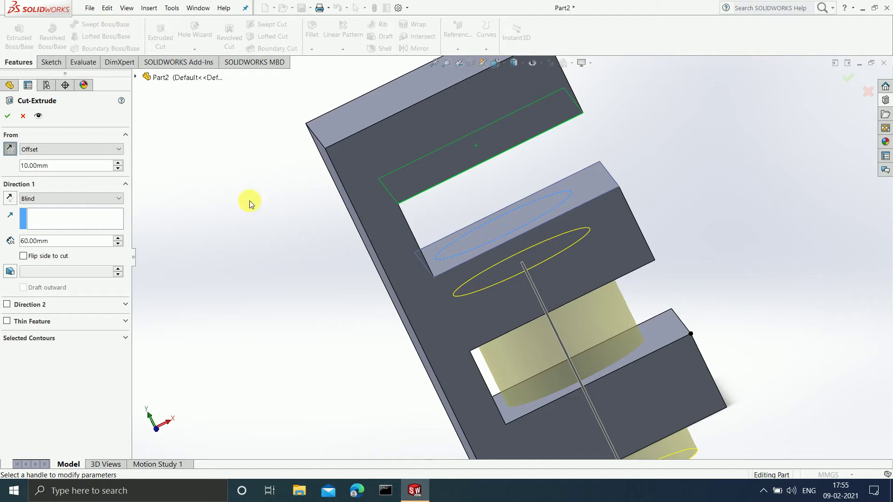
# Set the cut's start condition back to Sketch Plane
pyautogui.click(91, 144)
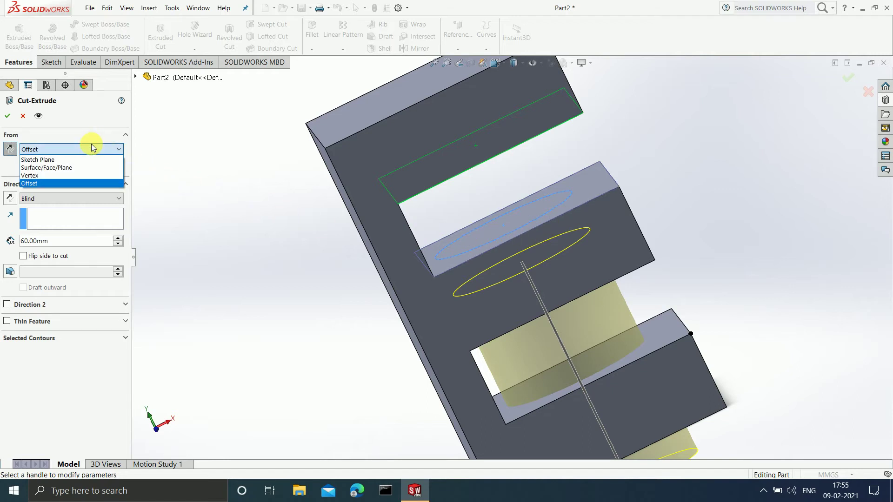
pyautogui.click(46, 160)
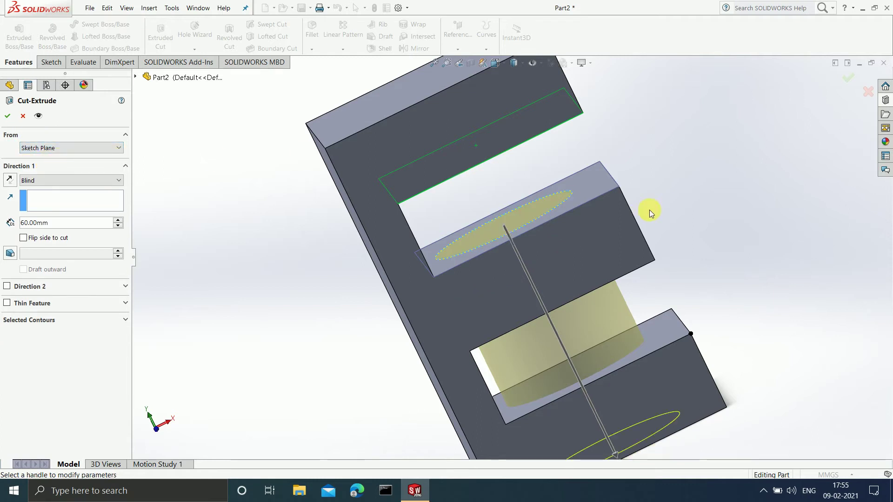
pyautogui.press('f')
pyautogui.scroll(2, 658, 226)
pyautogui.scroll(-2, 633, 247)
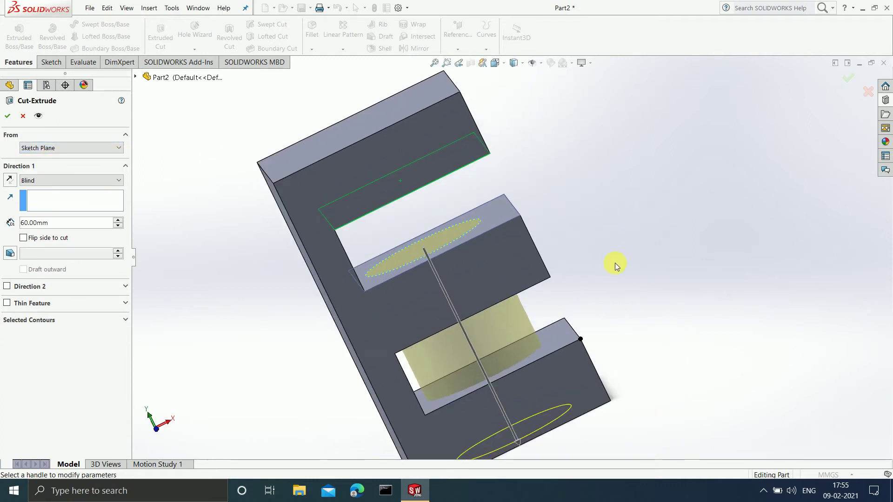
pyautogui.scroll(3, 511, 279)
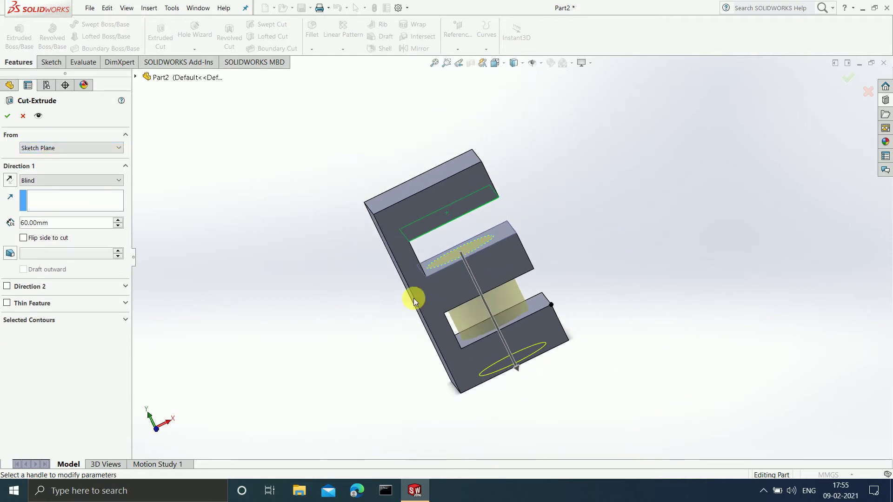
# Keep the Blind end condition and set the cut's depth to 30 mm
pyautogui.click(86, 181)
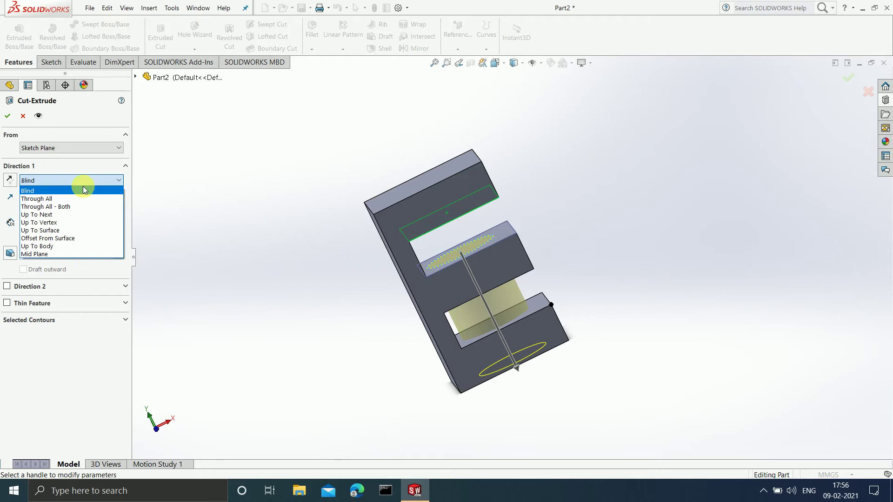
pyautogui.click(117, 180)
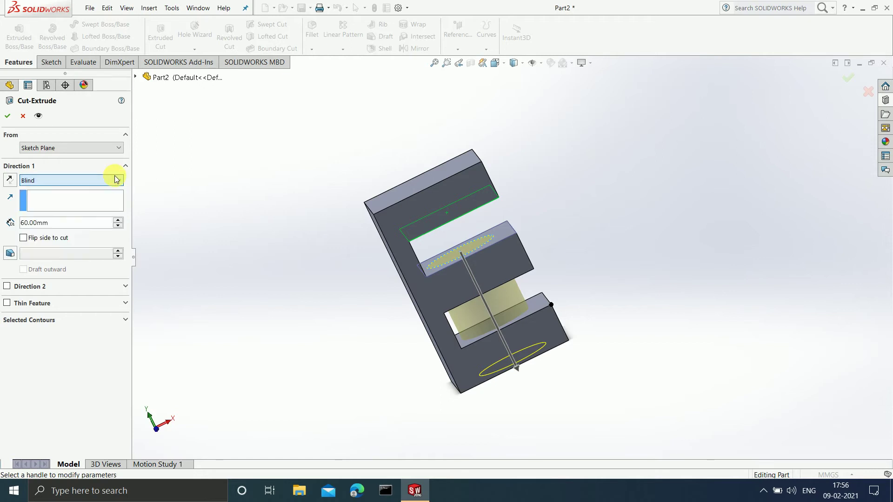
pyautogui.doubleClick(73, 222)
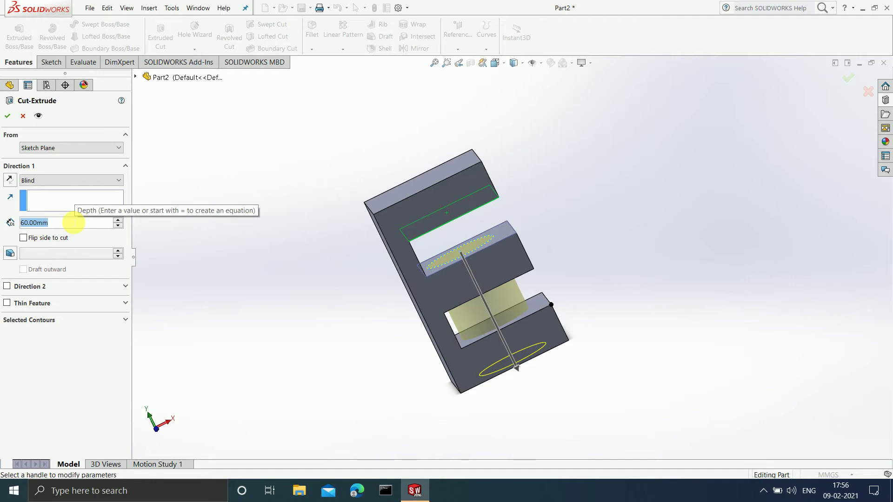
pyautogui.write('30')
pyautogui.press('Return')
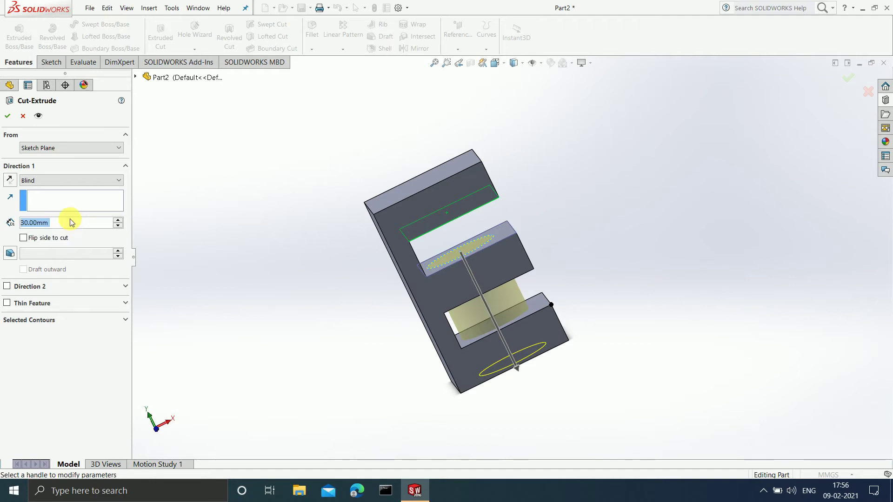
pyautogui.scroll(-3, 498, 294)
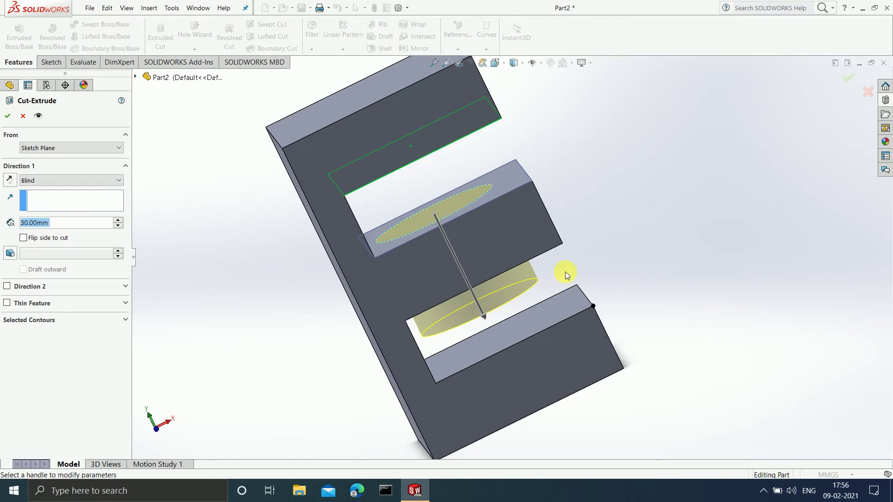
pyautogui.moveTo(585, 249)
pyautogui.mouseDown(button='middle')
pyautogui.moveTo(570, 215)
pyautogui.moveTo(587, 225)
pyautogui.moveTo(592, 247)
pyautogui.mouseUp(button='middle')
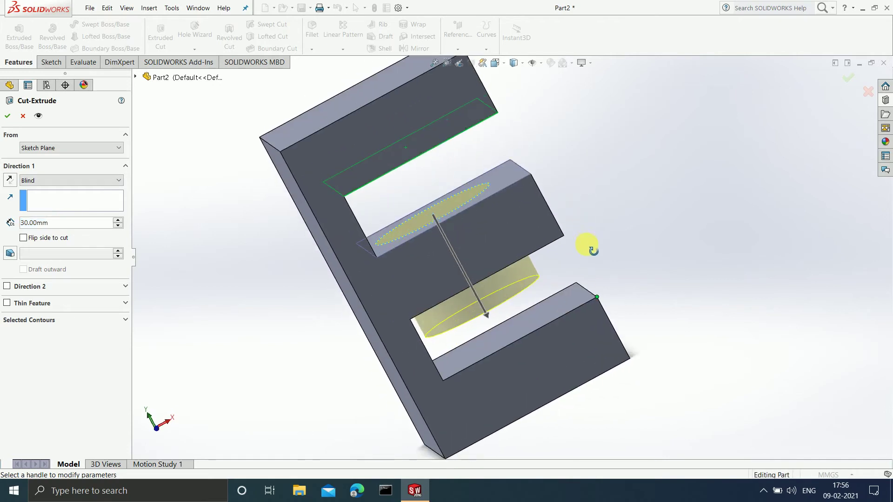
# Set the blind cut's depth to 10 mm and inspect its preview inside the middle arm
pyautogui.doubleClick(60, 226)
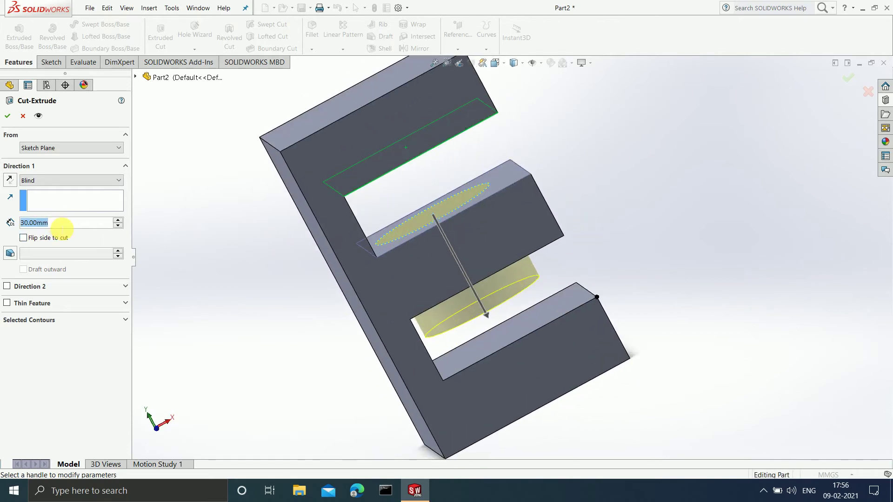
pyautogui.write('10')
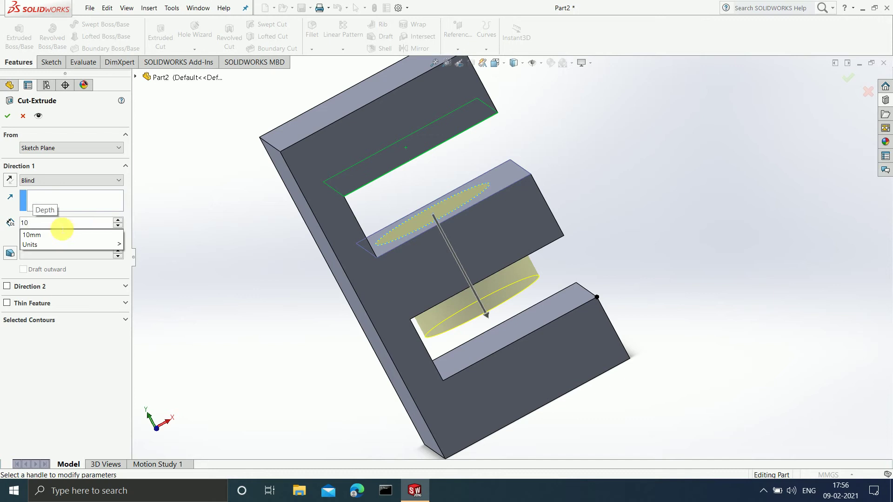
pyautogui.press('Return')
pyautogui.scroll(-3, 570, 143)
pyautogui.moveTo(553, 153)
pyautogui.mouseDown(button='middle')
pyautogui.moveTo(568, 183)
pyautogui.moveTo(561, 135)
pyautogui.moveTo(556, 142)
pyautogui.mouseUp(button='middle')
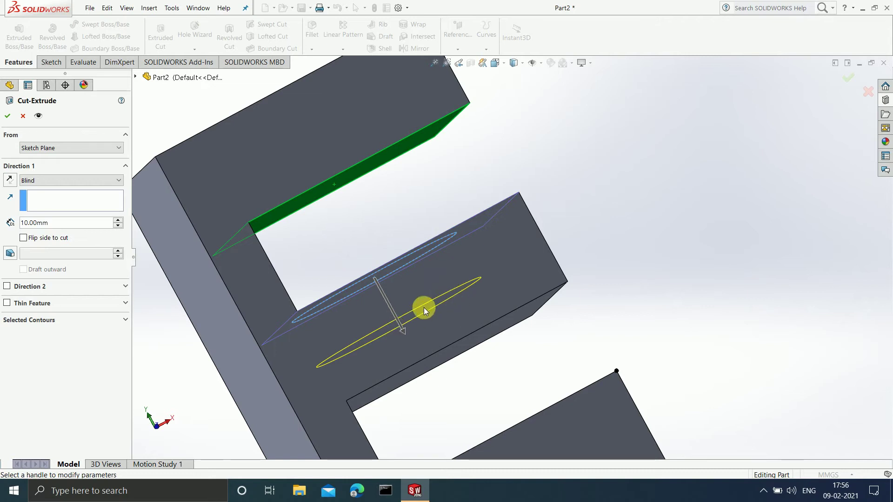
pyautogui.moveTo(522, 232); pyautogui.dragTo(496, 293, button='middle')
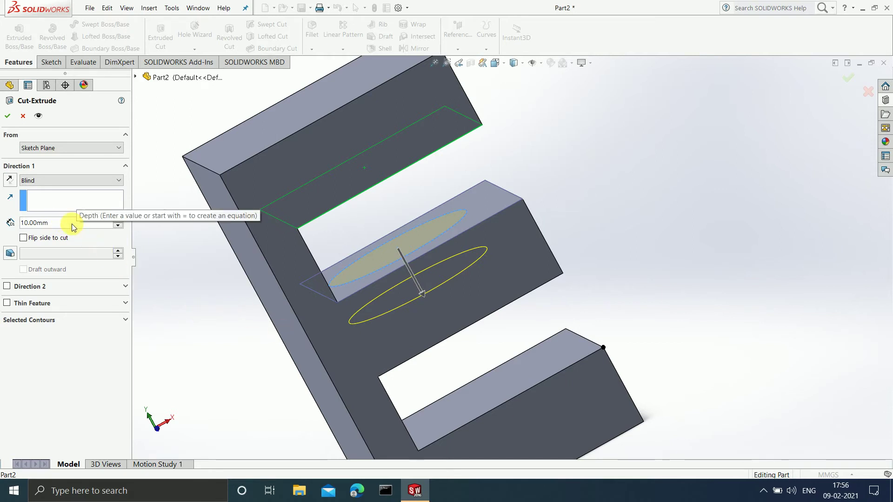
pyautogui.scroll(2, 445, 288)
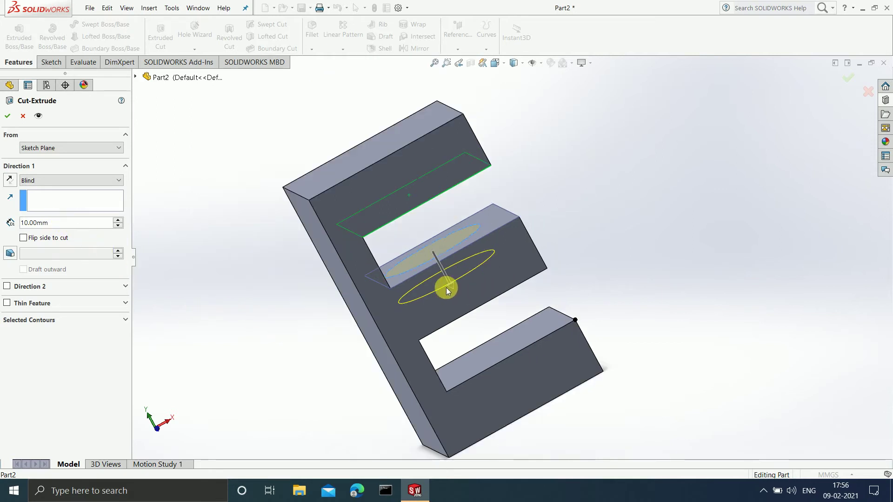
pyautogui.scroll(-2, 392, 289)
pyautogui.scroll(2, 393, 288)
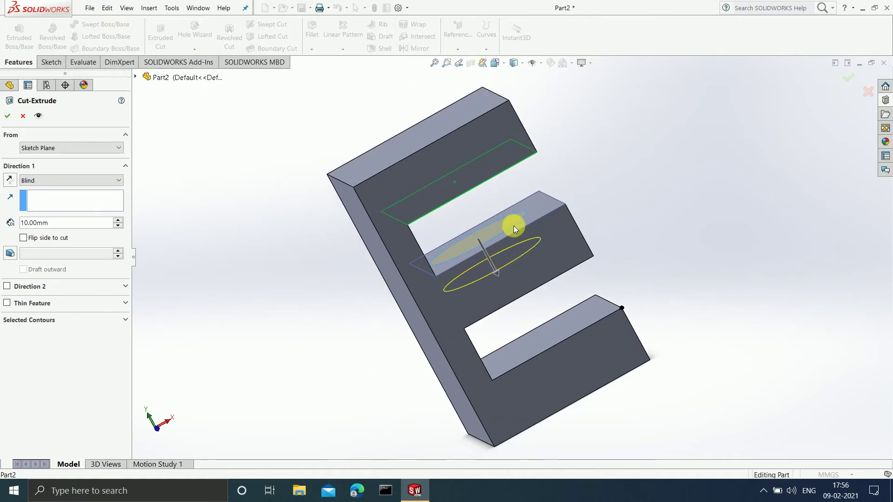
pyautogui.moveTo(536, 214); pyautogui.dragTo(528, 233, button='middle')
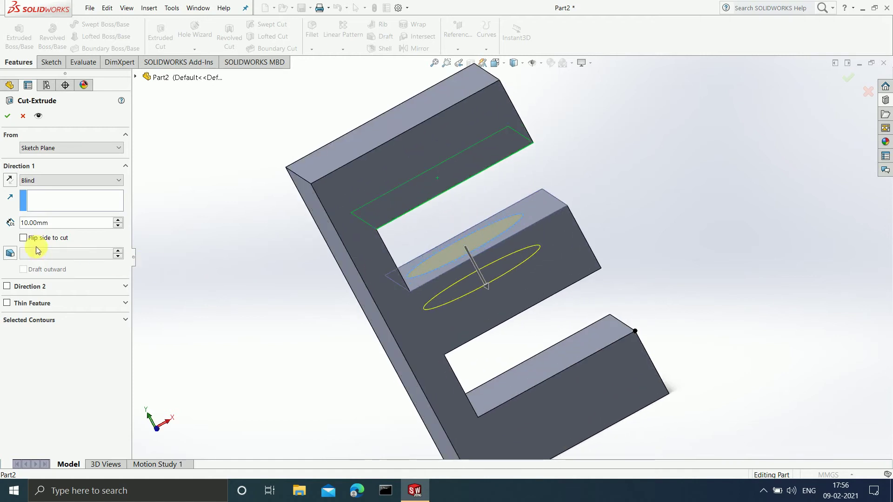
# Reverse the blind cut toward the upper arm and set its depth to 50 mm
pyautogui.click(9, 181)
pyautogui.moveTo(373, 227); pyautogui.dragTo(680, 219, button='middle')
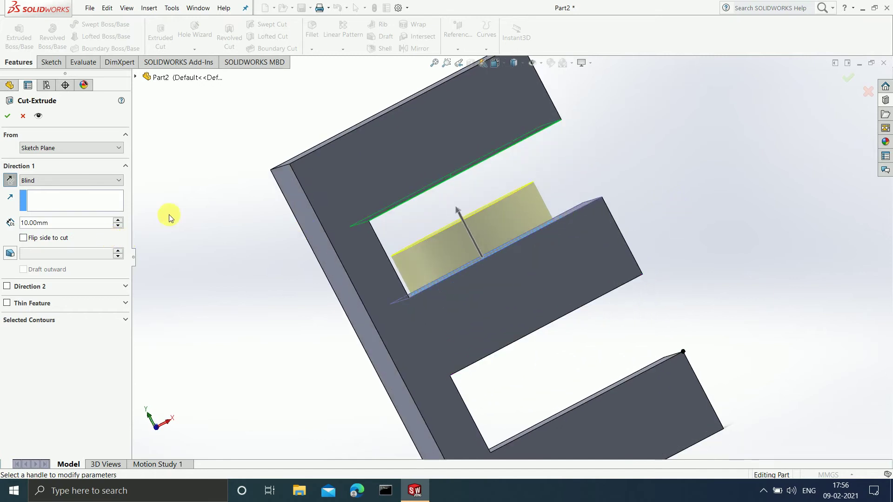
pyautogui.doubleClick(52, 224)
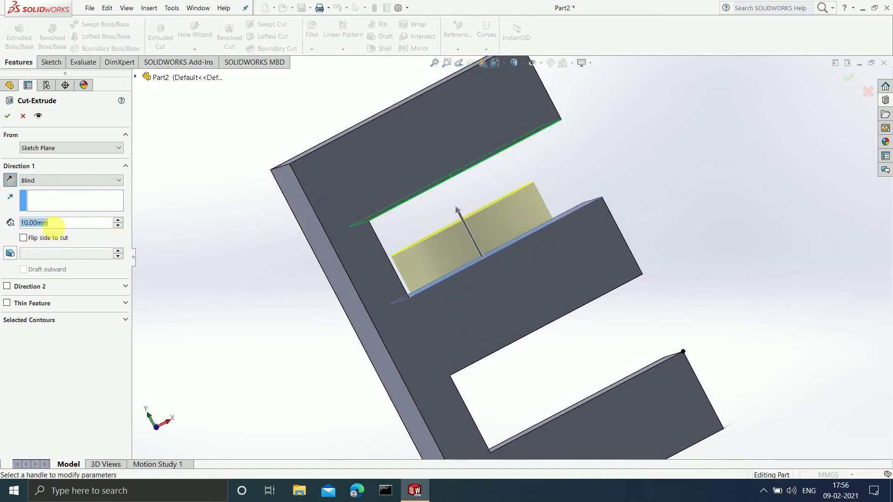
pyautogui.write('50')
pyautogui.press('Return')
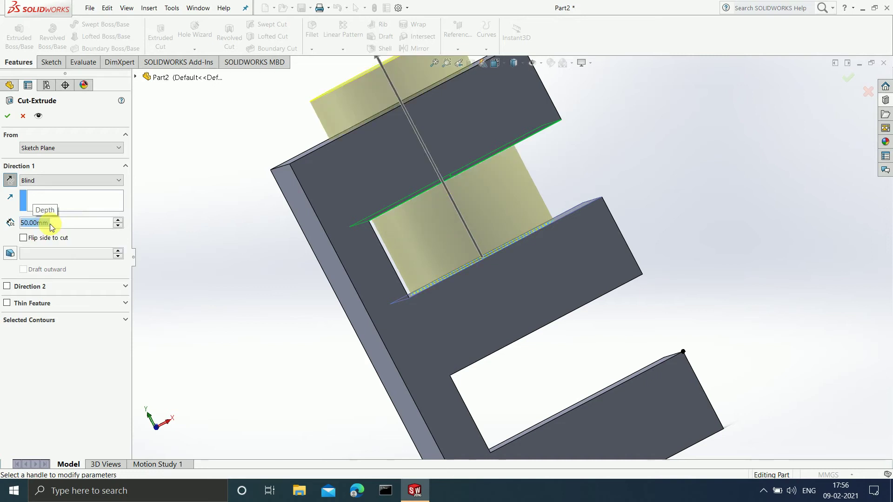
pyautogui.scroll(1, 492, 166)
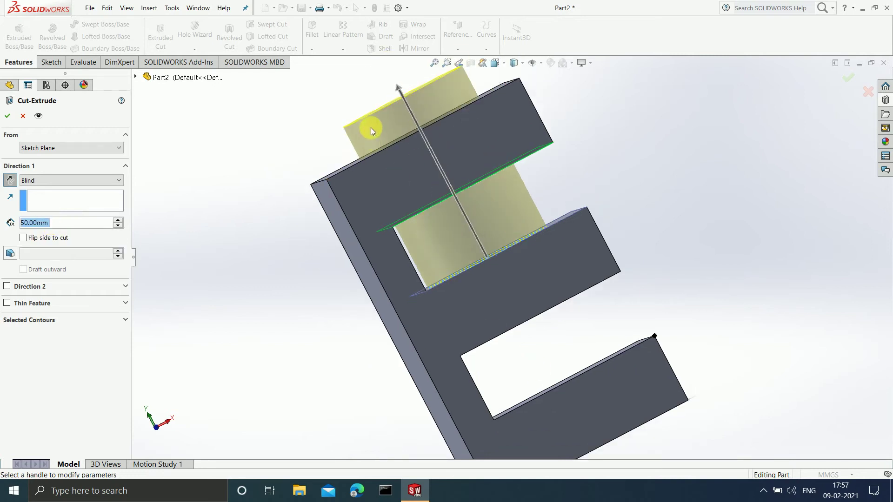
pyautogui.moveTo(585, 199); pyautogui.dragTo(565, 225, button='middle')
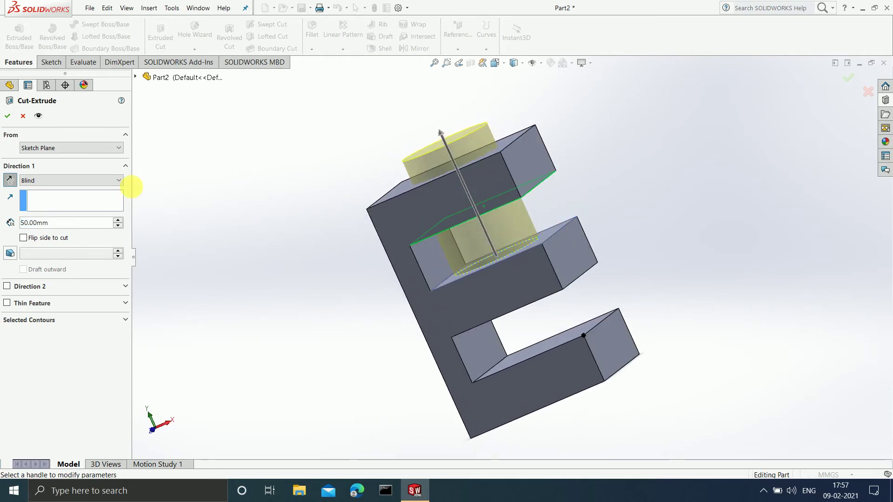
# Reverse the blind cut back toward the lower arm and set its depth to 10 mm
pyautogui.click(112, 180)
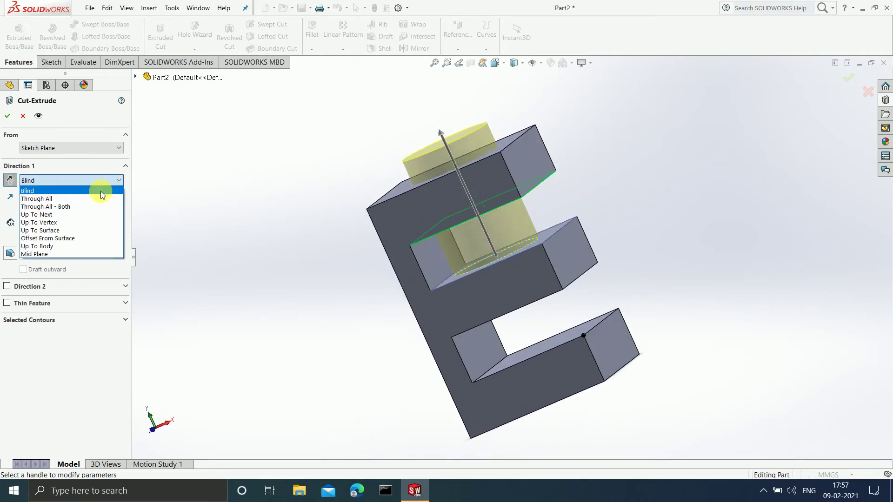
pyautogui.click(110, 174)
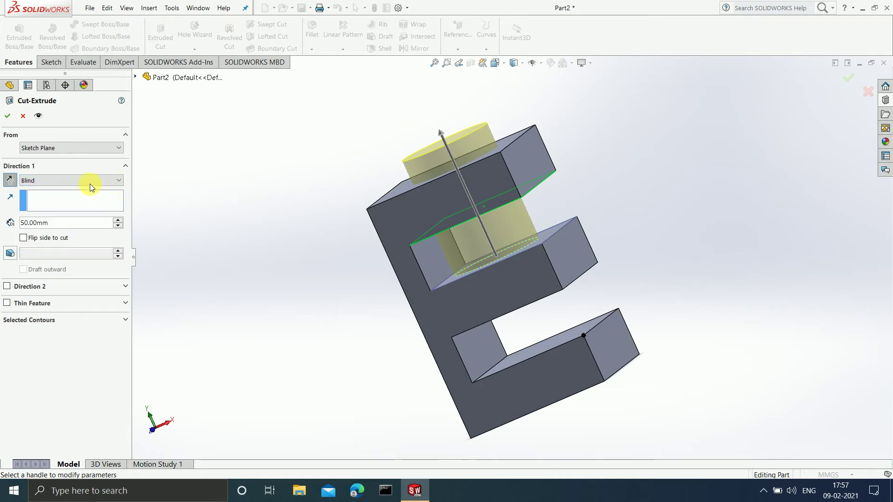
pyautogui.click(10, 180)
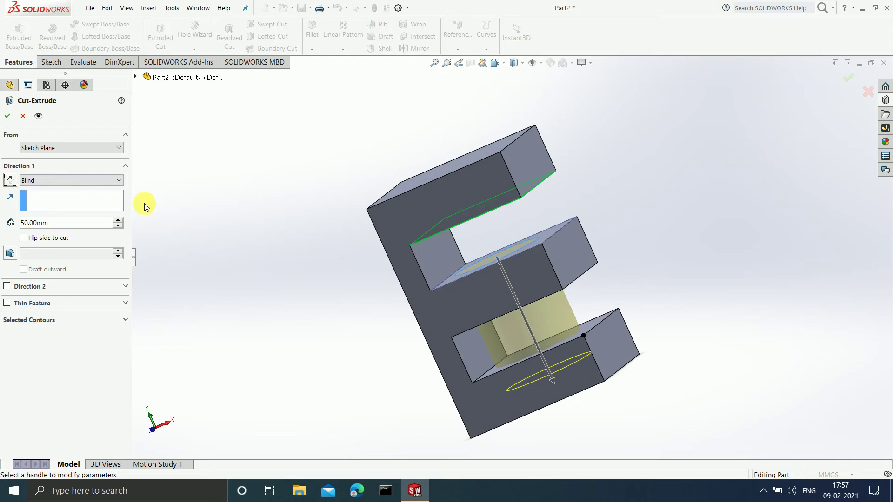
pyautogui.click(69, 182)
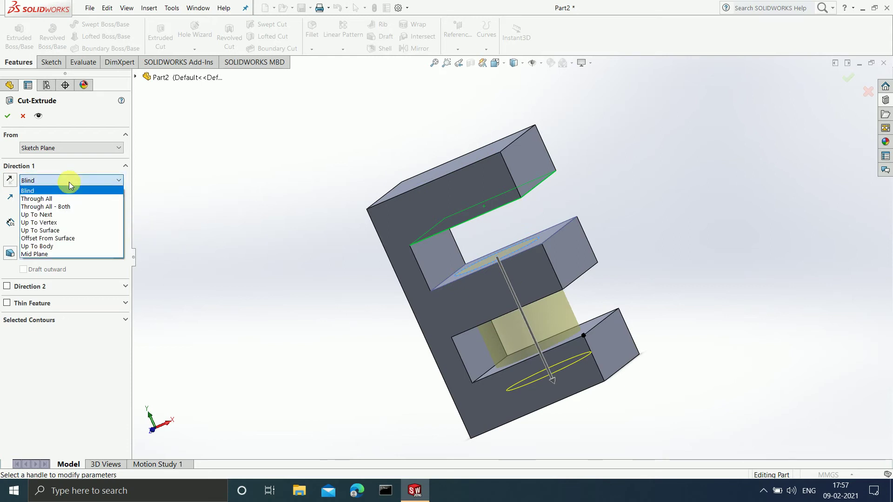
pyautogui.click(69, 182)
pyautogui.click(70, 224)
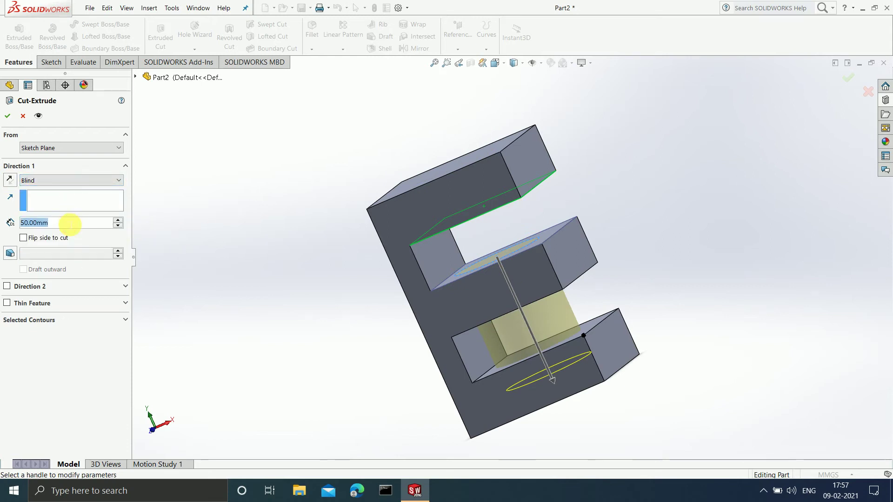
pyautogui.write('10')
pyautogui.press('Return')
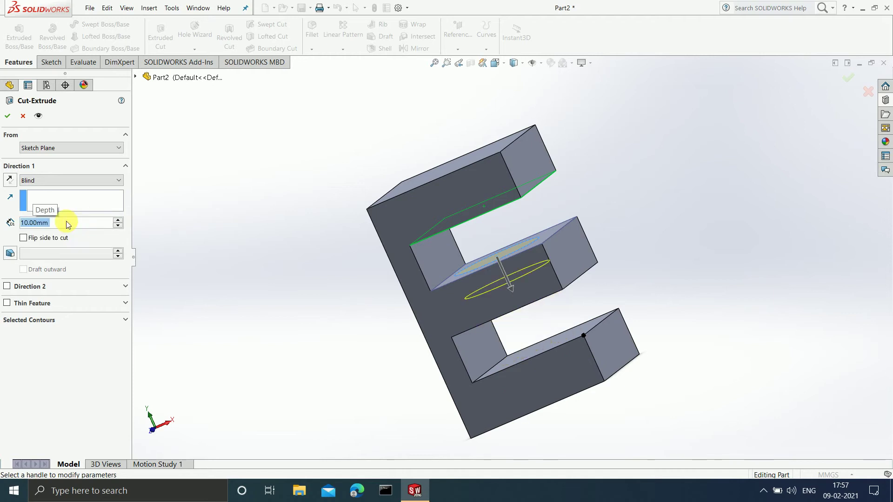
# Set the cut's end condition to Through All and inspect the preview on the underside of the lower arm
pyautogui.click(58, 183)
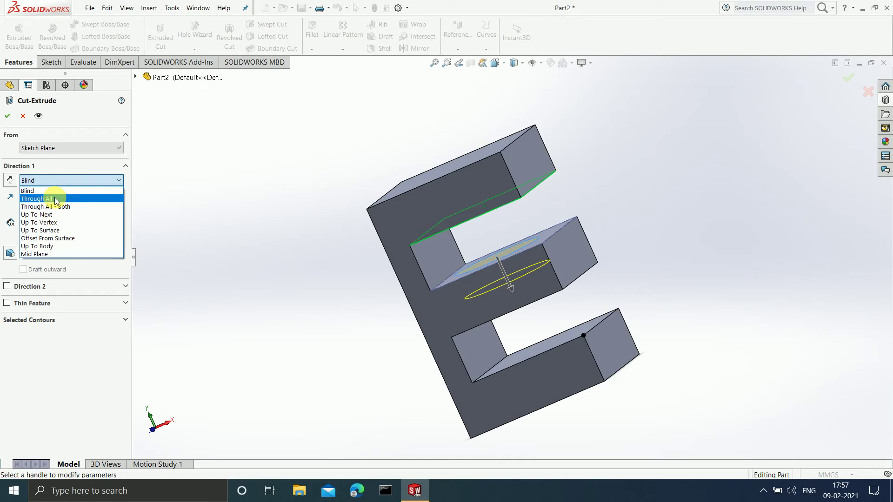
pyautogui.click(55, 199)
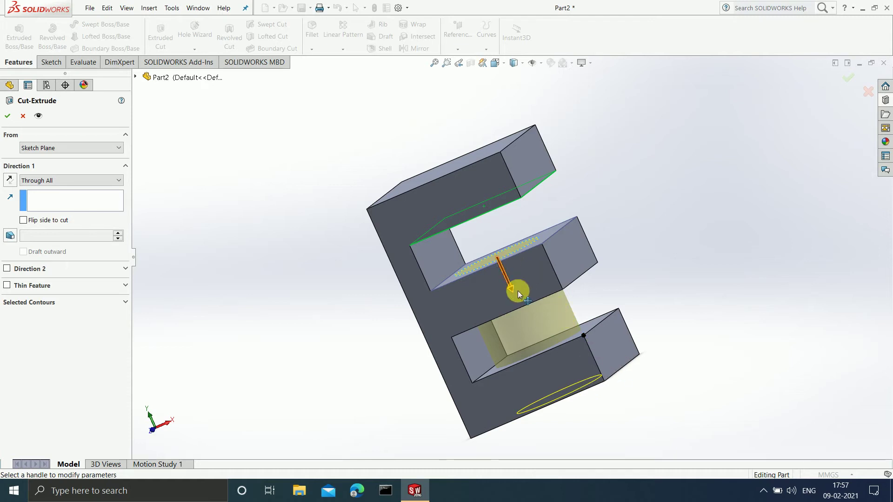
pyautogui.moveTo(640, 318); pyautogui.dragTo(589, 236, button='middle')
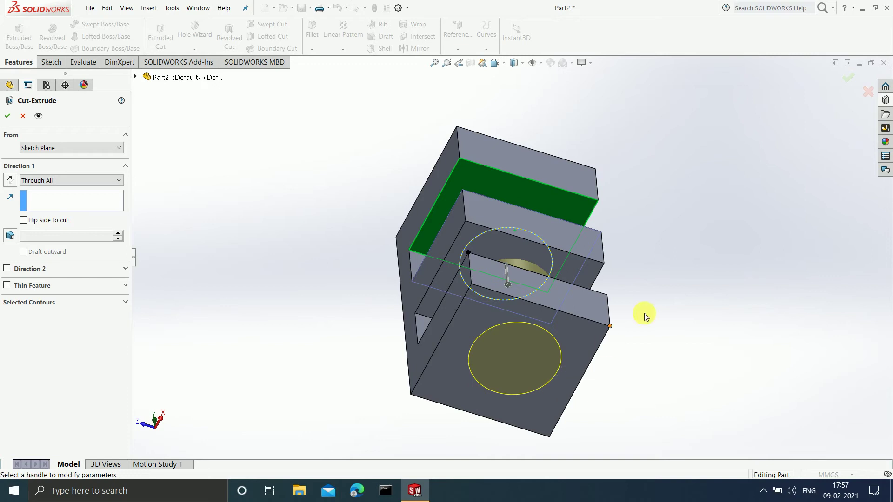
pyautogui.moveTo(660, 229); pyautogui.dragTo(686, 386, button='middle')
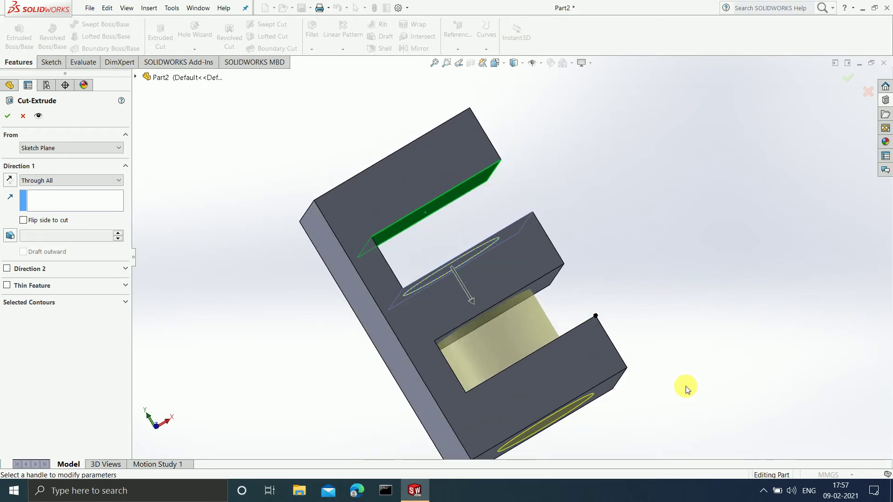
# Set the cut's end condition to Through All - Both so it runs through the arms in both directions
pyautogui.press('f')
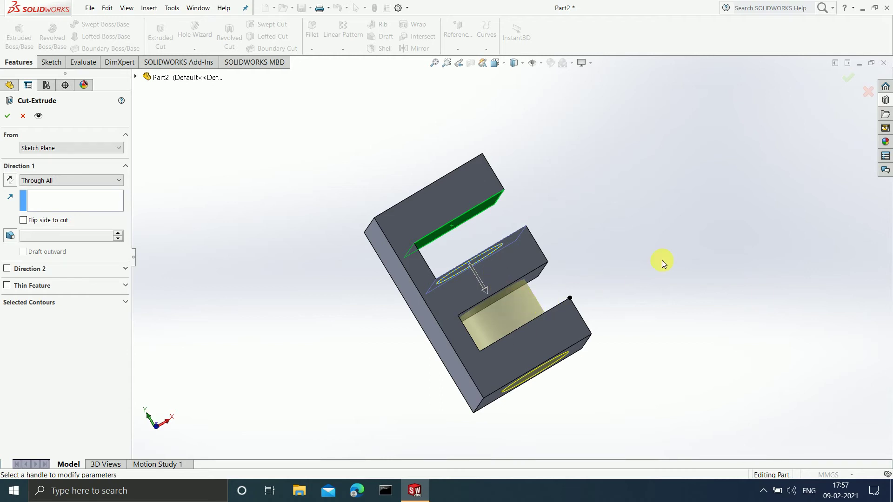
pyautogui.moveTo(662, 260); pyautogui.dragTo(583, 283, button='middle')
pyautogui.click(118, 180)
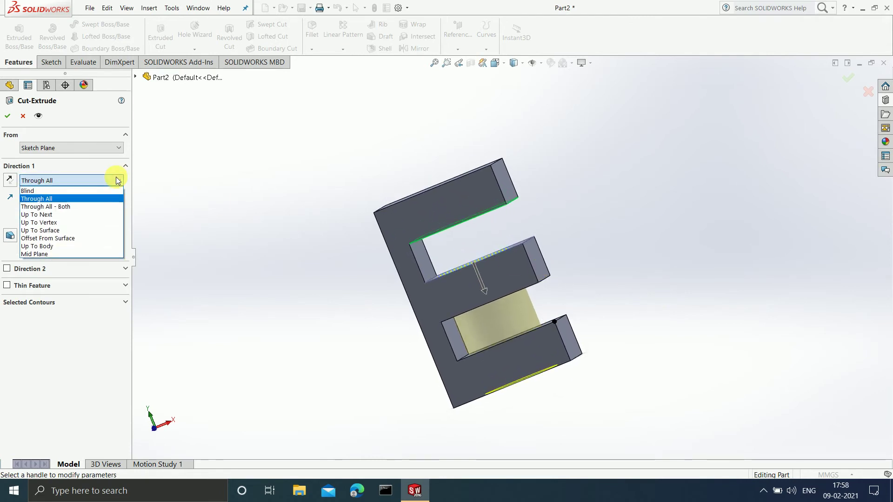
pyautogui.click(93, 206)
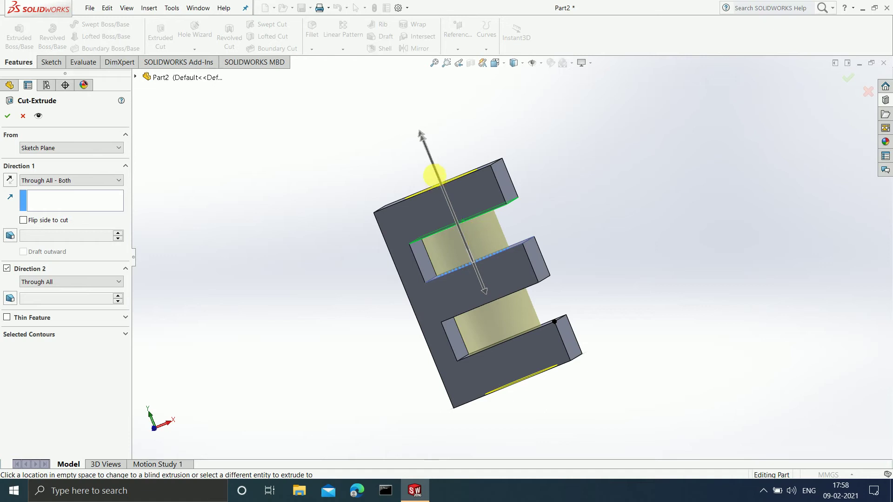
# Set the cut's Direction 1 end condition to Blind and turn off Direction 2
pyautogui.scroll(-2, 493, 269)
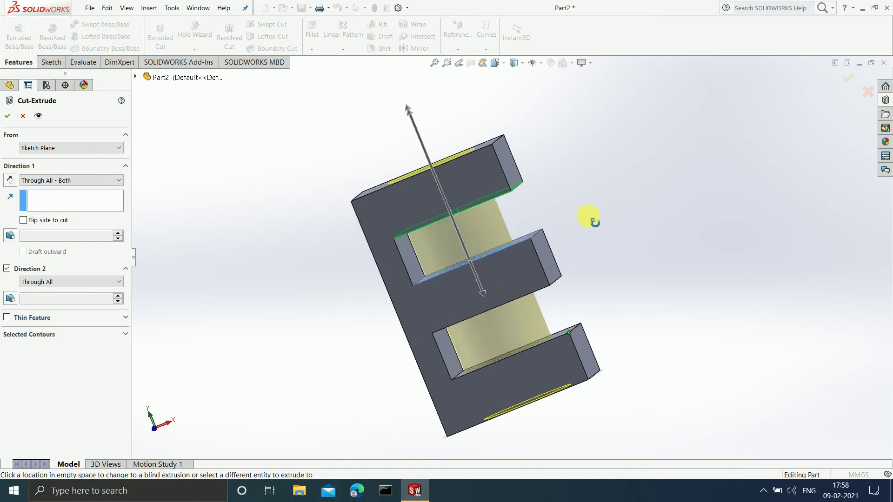
pyautogui.moveTo(592, 215); pyautogui.dragTo(508, 155, button='middle')
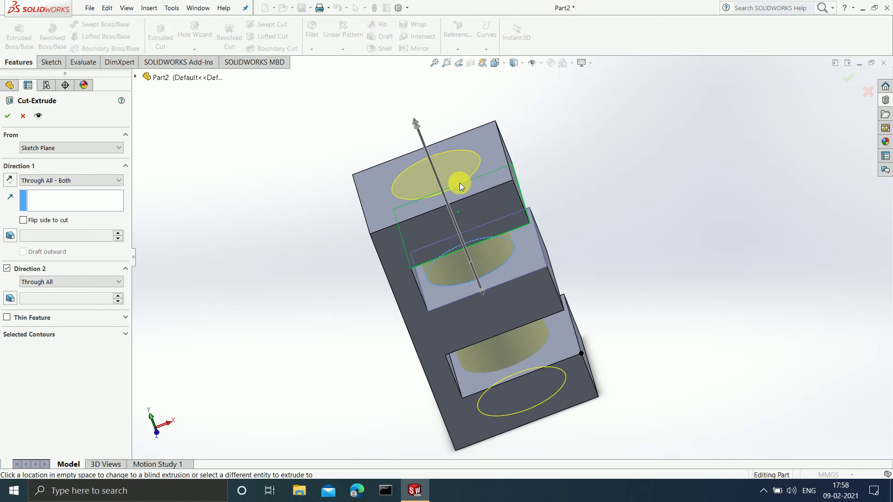
pyautogui.moveTo(640, 197); pyautogui.dragTo(618, 204, button='middle')
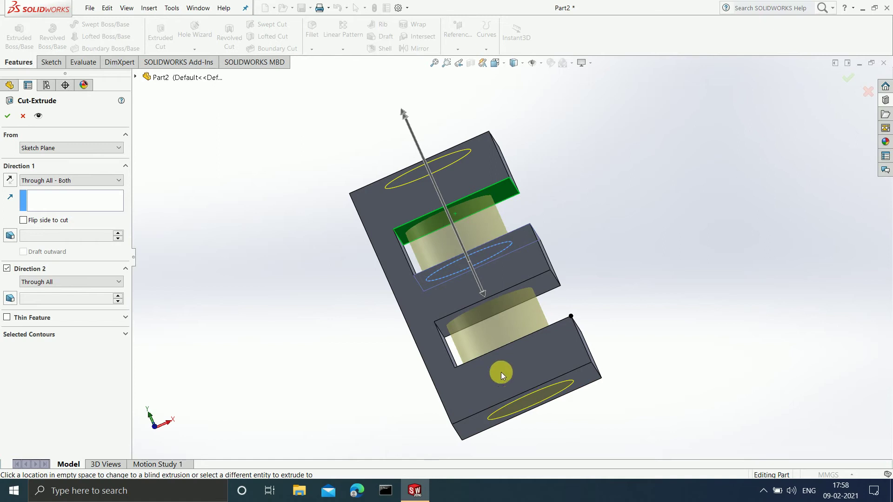
pyautogui.click(110, 183)
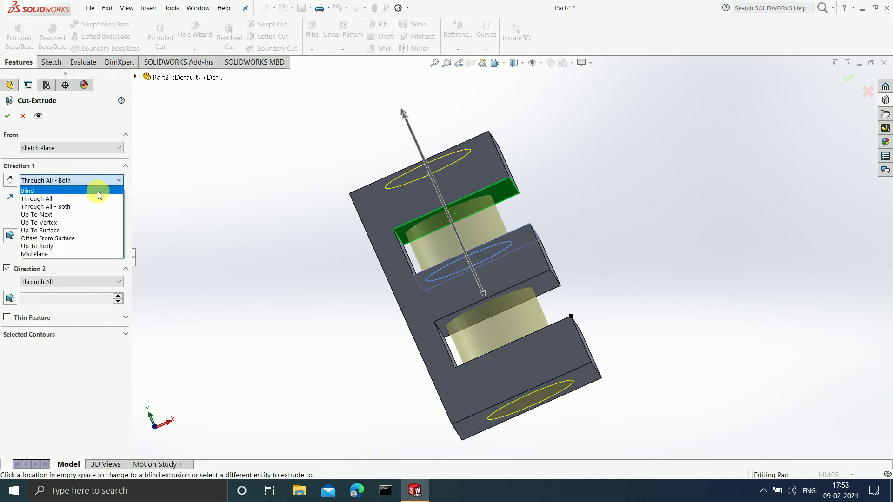
pyautogui.click(99, 191)
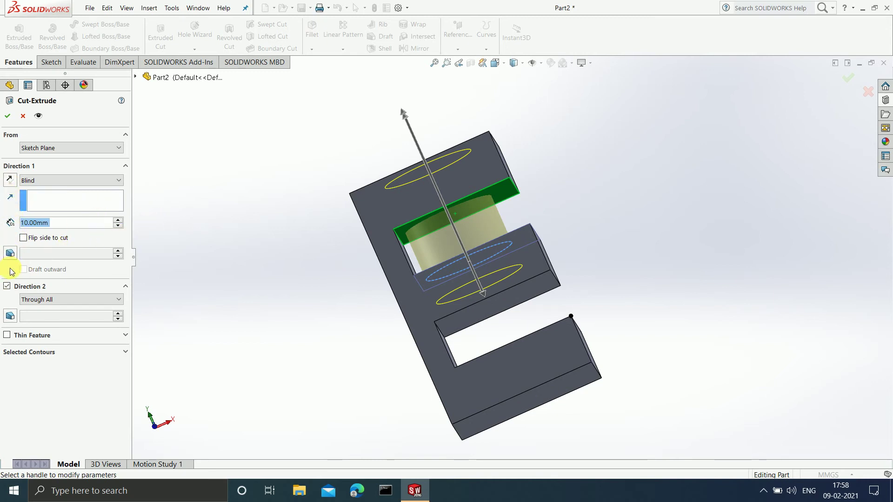
pyautogui.click(7, 286)
pyautogui.moveTo(280, 231); pyautogui.dragTo(299, 266, button='middle')
# Set the cut's end condition to Up To Next and inspect the preview on both sides of the middle arm
pyautogui.click(86, 181)
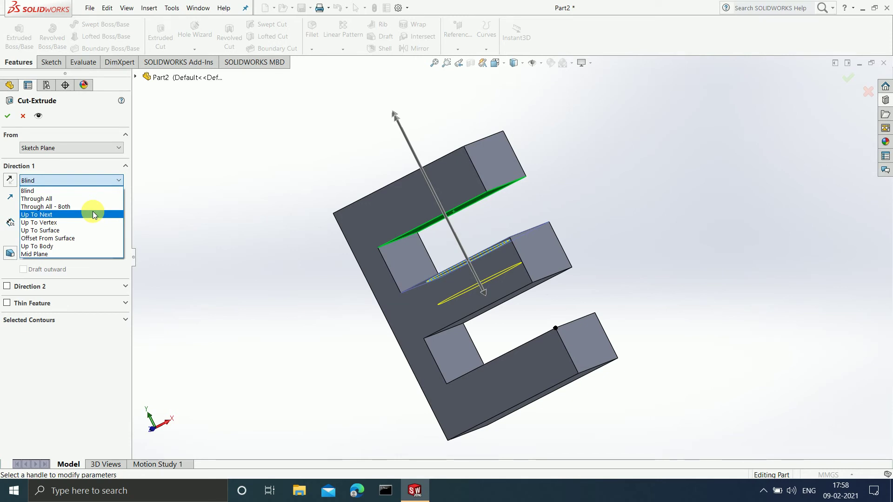
pyautogui.click(93, 214)
pyautogui.scroll(2, 737, 257)
pyautogui.moveTo(738, 257); pyautogui.dragTo(753, 281, button='middle')
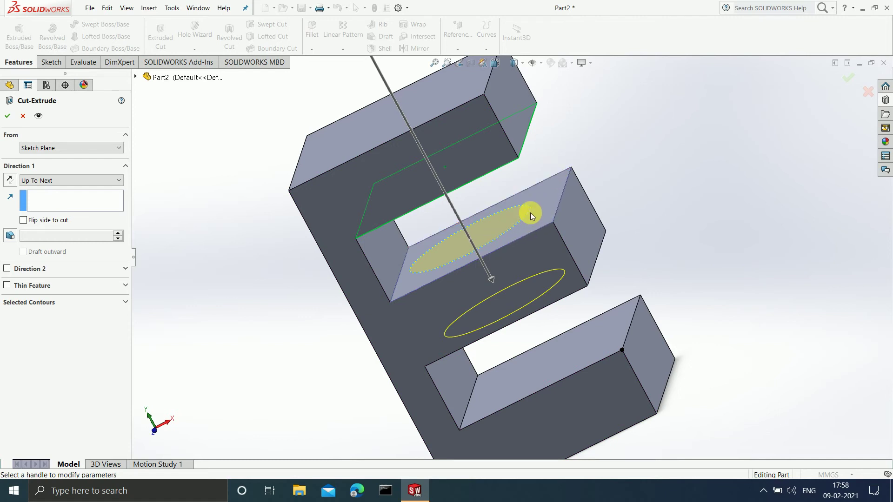
pyautogui.moveTo(701, 258); pyautogui.dragTo(580, 229, button='middle')
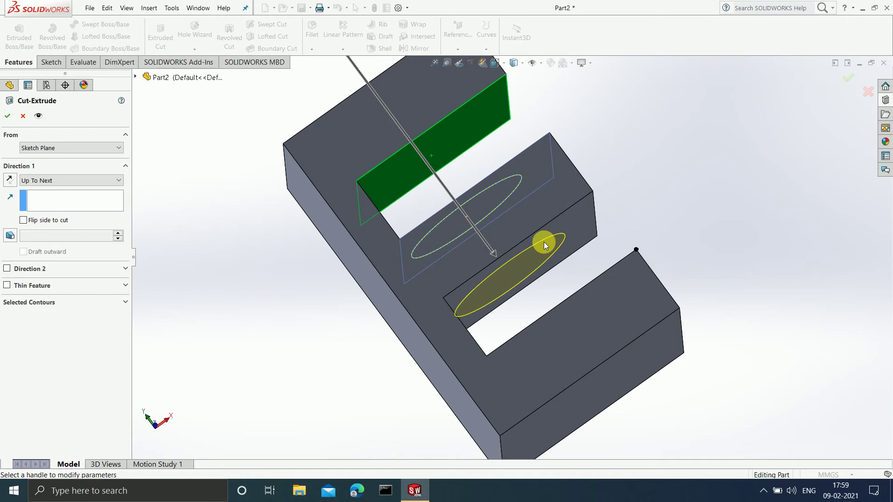
pyautogui.moveTo(688, 121)
pyautogui.mouseDown(button='middle')
pyautogui.moveTo(712, 185)
pyautogui.moveTo(690, 180)
pyautogui.moveTo(668, 142)
pyautogui.mouseUp(button='middle')
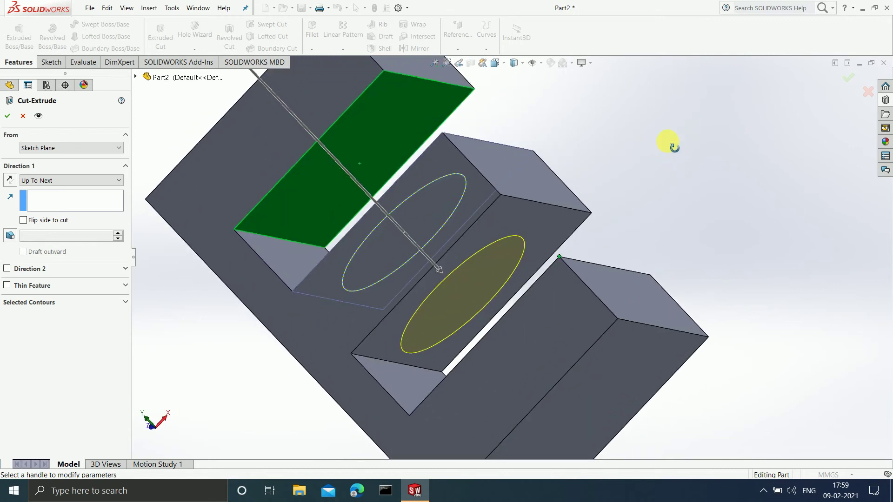
pyautogui.scroll(3, 517, 250)
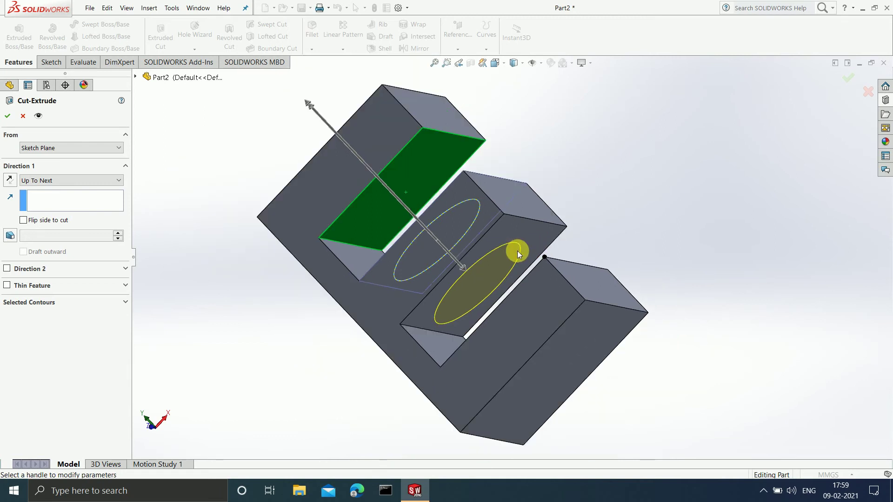
pyautogui.moveTo(491, 259); pyautogui.dragTo(512, 217, button='middle')
pyautogui.moveTo(589, 166); pyautogui.dragTo(581, 200, button='middle')
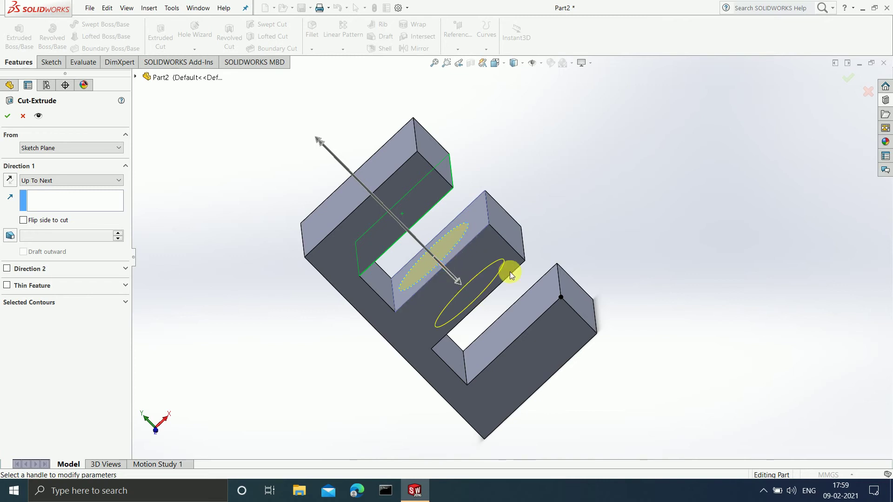
pyautogui.moveTo(594, 229); pyautogui.dragTo(576, 207, button='middle')
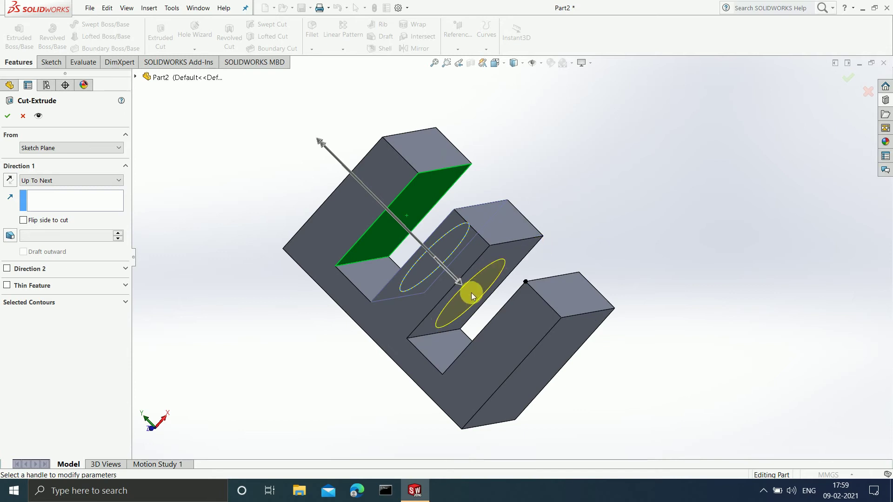
pyautogui.moveTo(577, 197); pyautogui.dragTo(594, 213, button='middle')
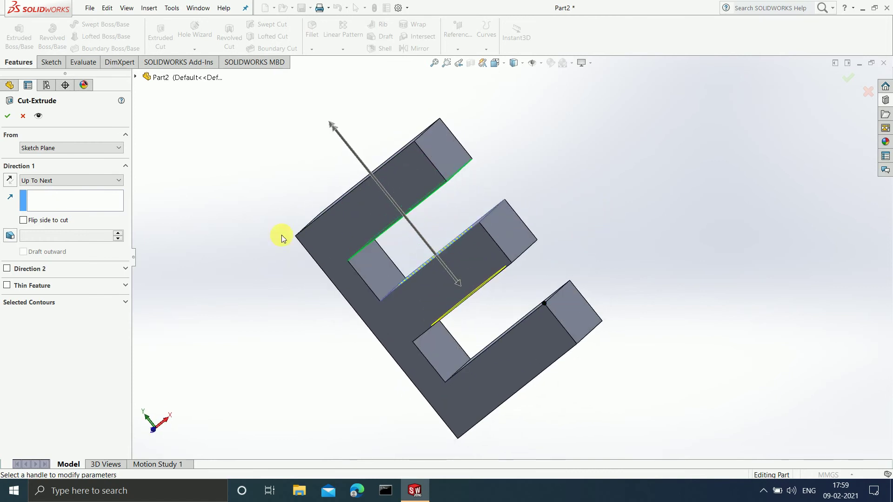
# Set the cut's end condition to Up To Vertex, ending at the rear inner corner of the lower arm's free end
pyautogui.click(96, 179)
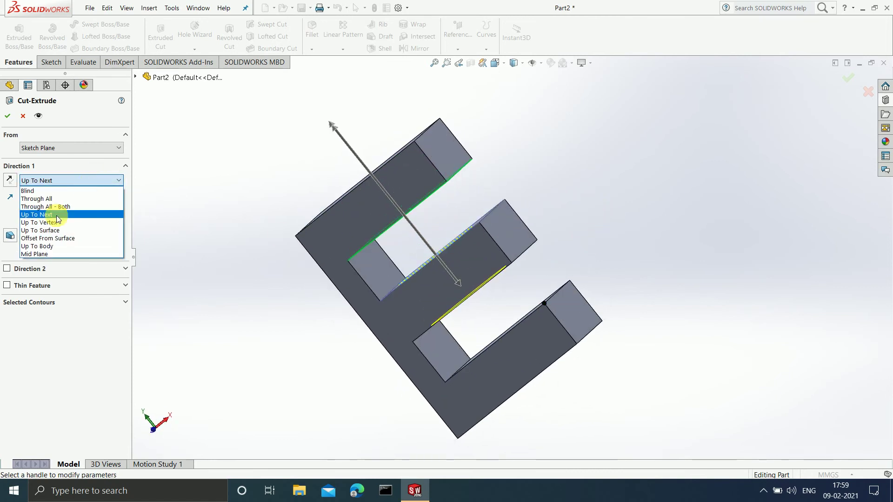
pyautogui.click(57, 223)
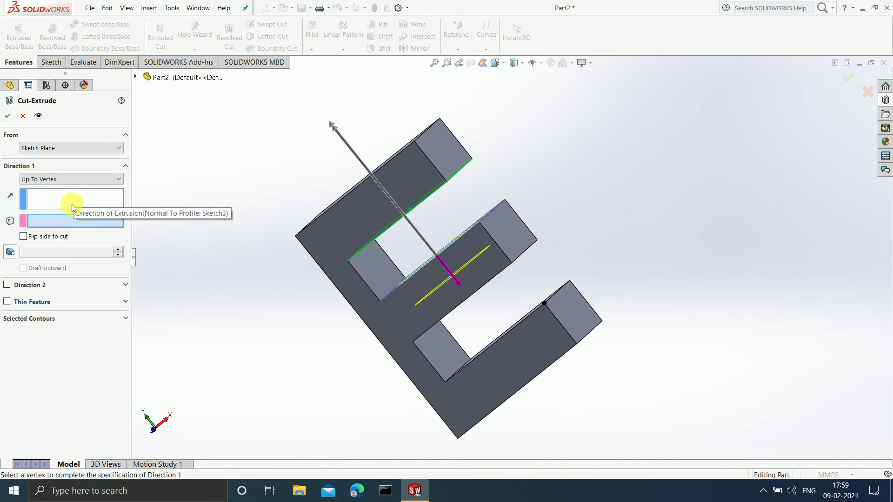
pyautogui.moveTo(626, 181); pyautogui.dragTo(617, 234, button='middle')
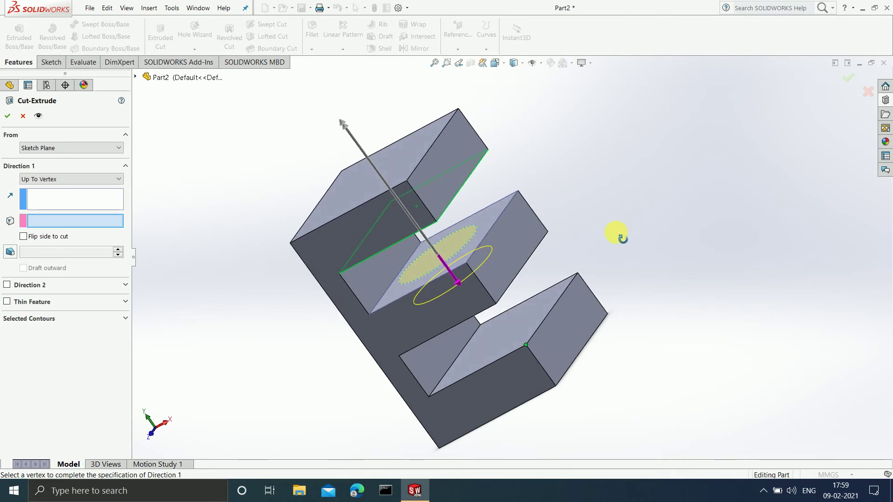
pyautogui.click(578, 274)
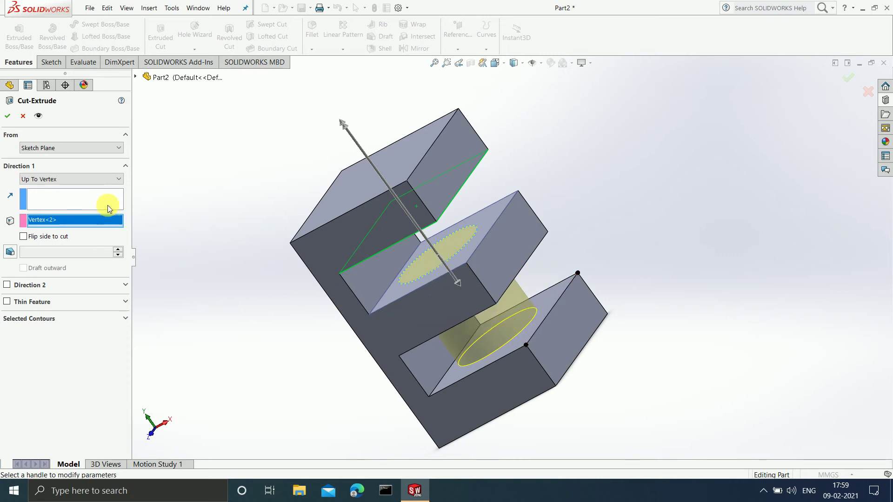
# Set the cut's end condition to Up To Surface, ending at the outer underside face of the lower arm
pyautogui.click(99, 179)
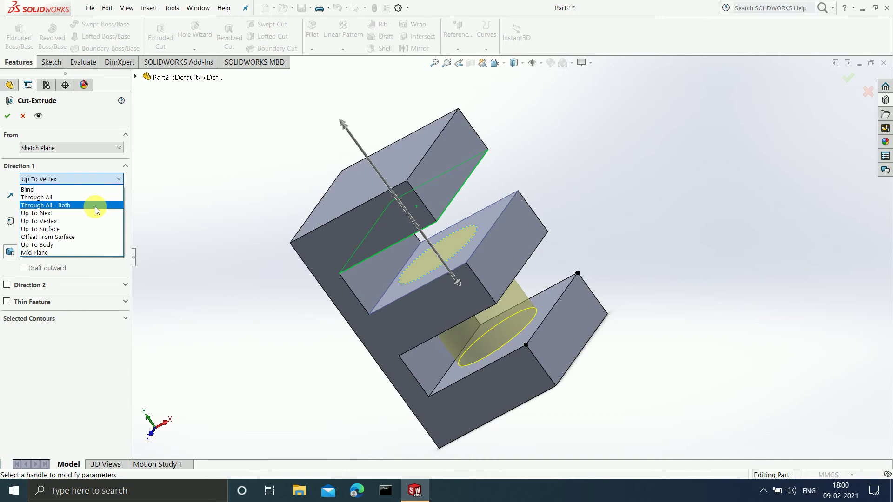
pyautogui.click(81, 229)
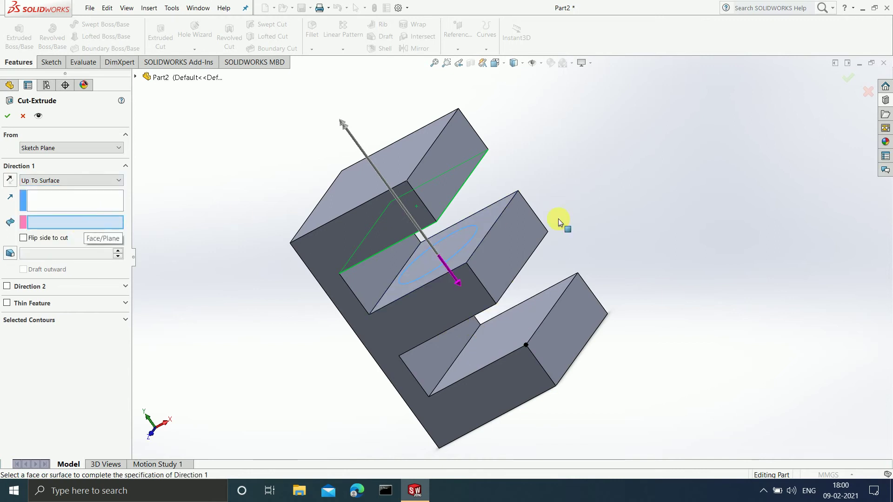
pyautogui.moveTo(605, 211); pyautogui.dragTo(554, 70, button='middle')
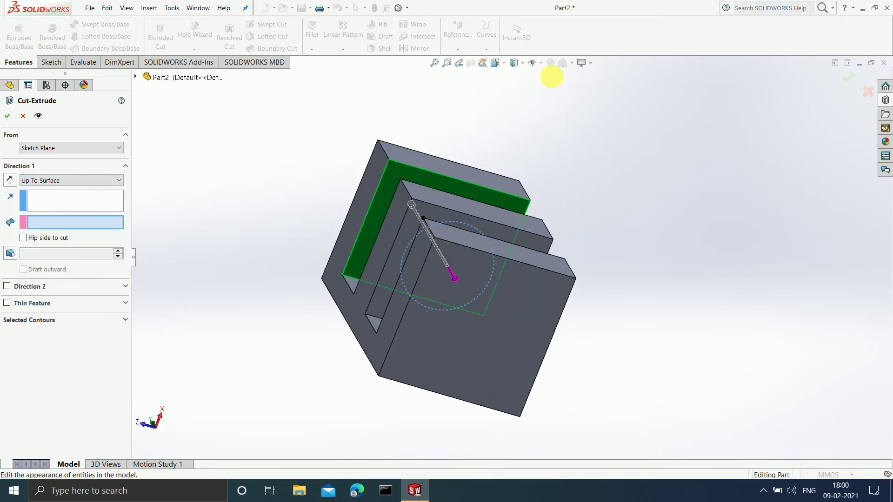
pyautogui.click(504, 297)
pyautogui.moveTo(612, 209); pyautogui.dragTo(574, 261, button='middle')
pyautogui.moveTo(543, 190); pyautogui.dragTo(494, 307, button='middle')
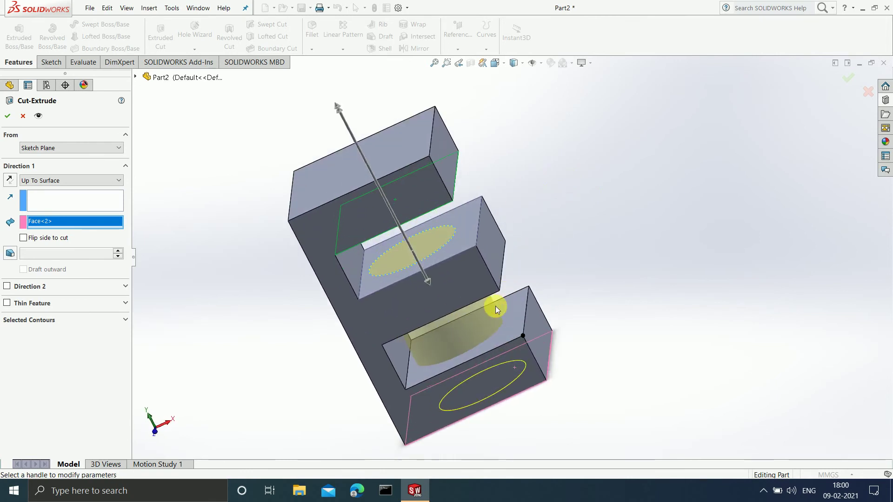
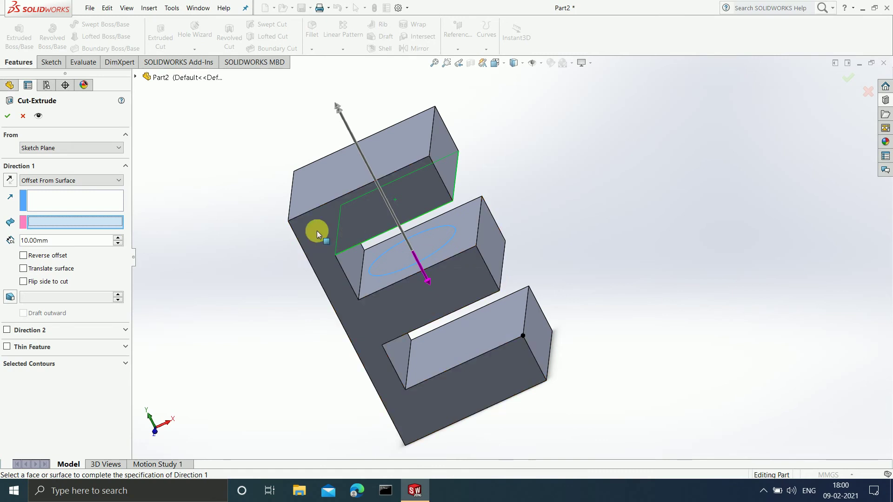
# Choose the lower arm's inner face as the reference for the Offset From Surface end condition
pyautogui.scroll(-2, 389, 205)
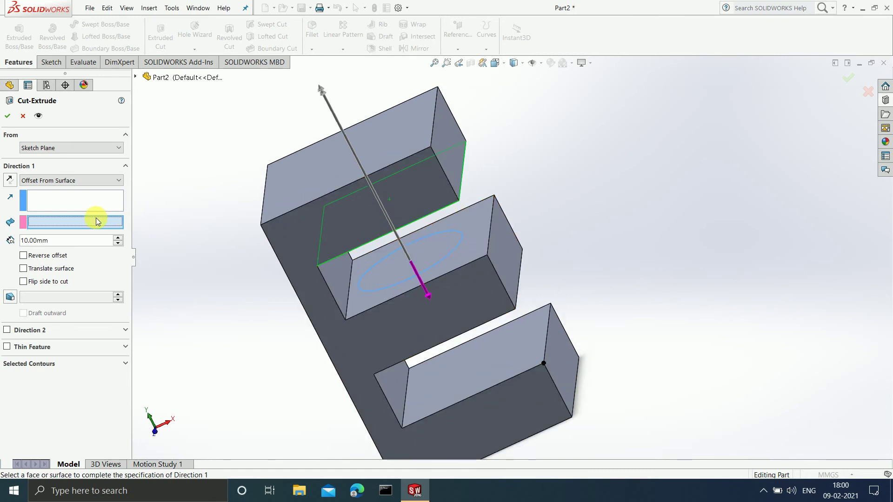
pyautogui.scroll(2, 546, 371)
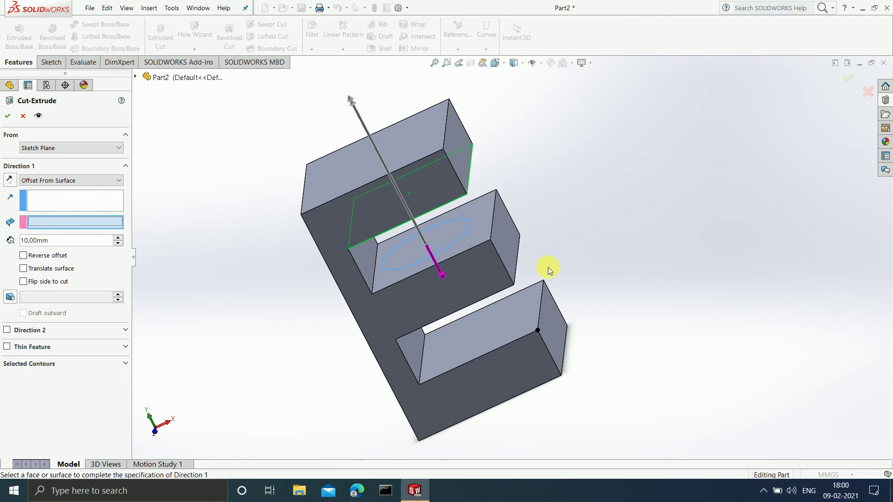
pyautogui.moveTo(601, 264); pyautogui.dragTo(581, 236, button='middle')
pyautogui.click(499, 311)
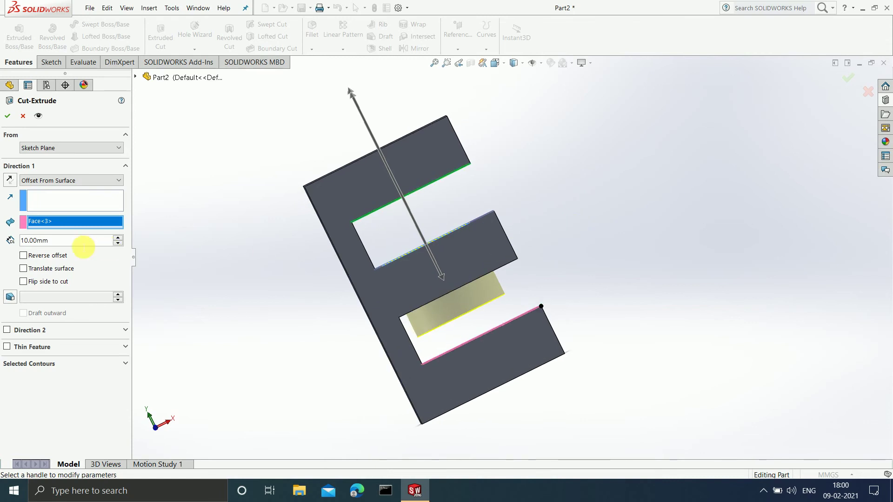
# Set the offset distance from the lower arm's inner face to 20 mm and inspect the cut preview
pyautogui.doubleClick(69, 241)
pyautogui.write('20')
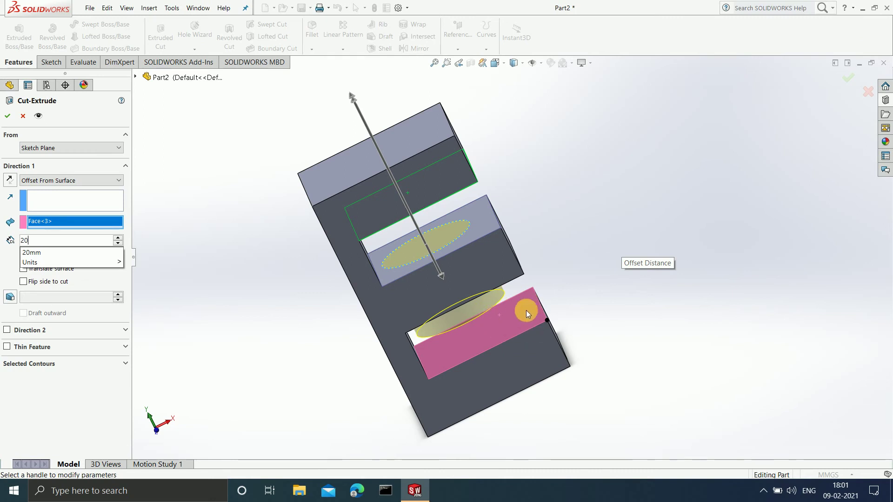
pyautogui.moveTo(559, 257); pyautogui.dragTo(518, 286, button='middle')
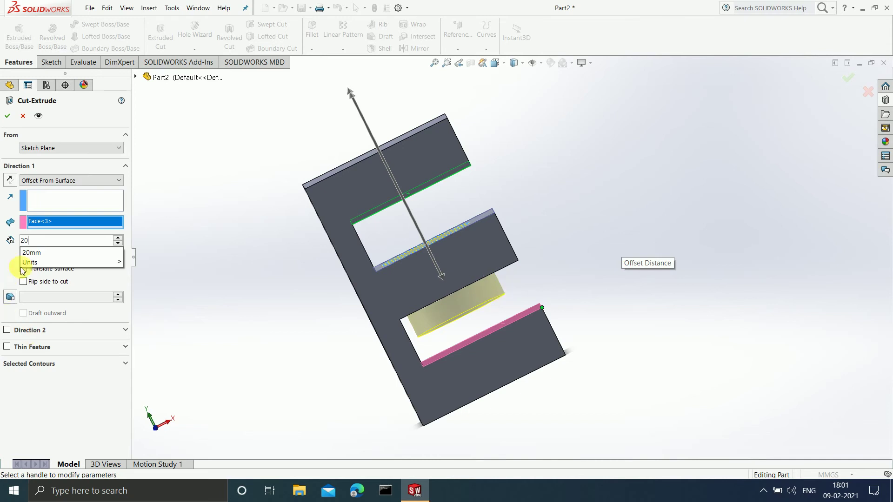
pyautogui.moveTo(35, 260)
pyautogui.press('Return')
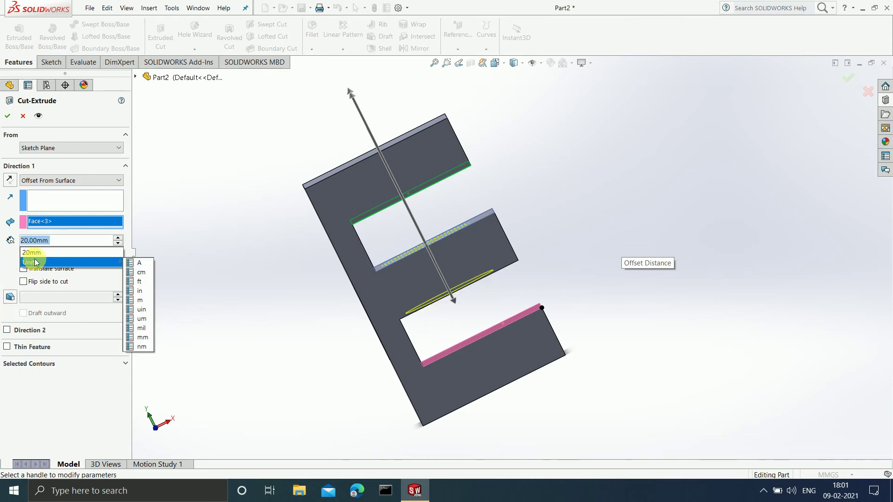
pyautogui.moveTo(489, 305); pyautogui.dragTo(428, 293, button='middle')
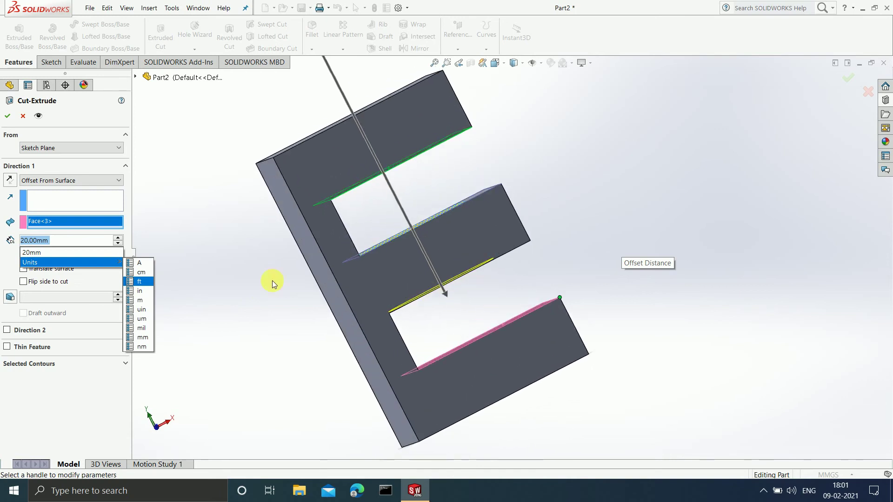
pyautogui.press('Escape')
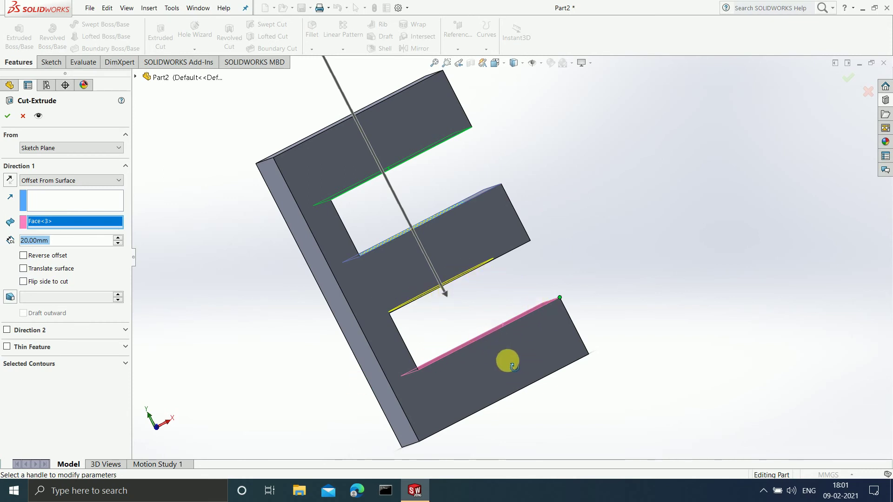
# Reverse the 20 mm surface offset and inspect the cut preview on the underside of the lower arm
pyautogui.click(32, 259)
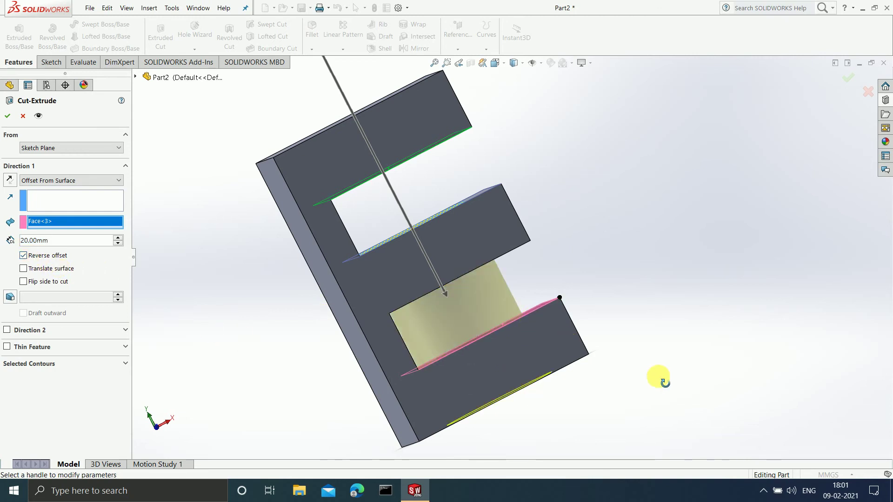
pyautogui.scroll(-4, 658, 375)
pyautogui.moveTo(512, 347); pyautogui.dragTo(514, 327, button='middle')
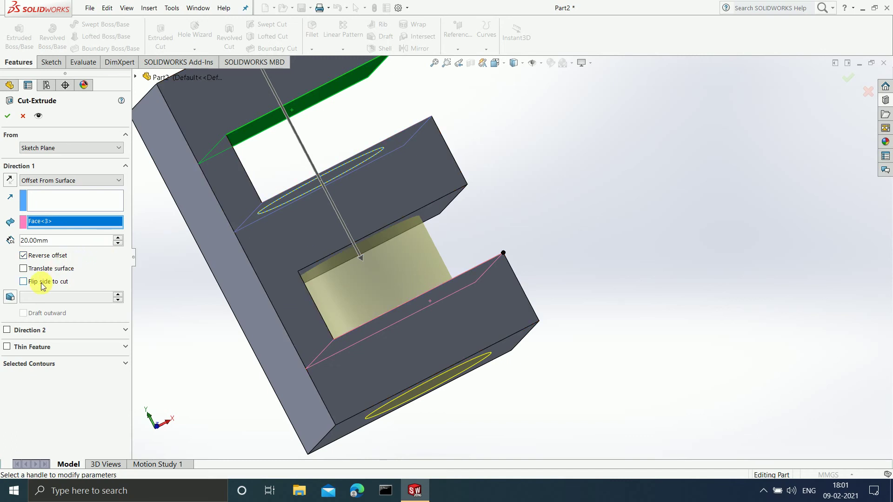
# Set the cut's Direction 1 end condition to Up To Body
pyautogui.click(62, 181)
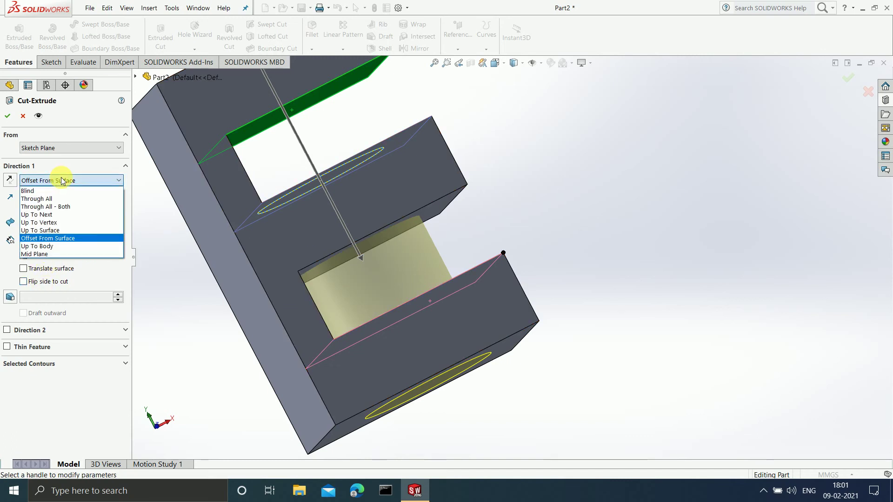
pyautogui.click(47, 244)
pyautogui.scroll(2, 532, 230)
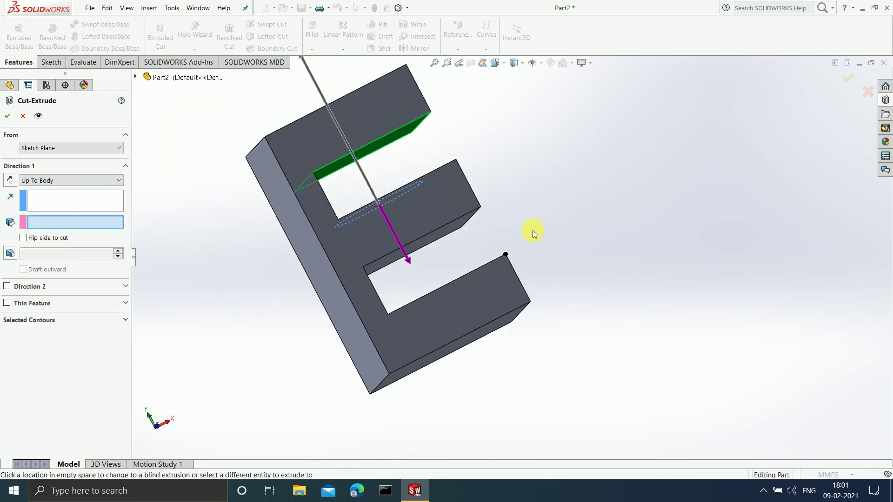
pyautogui.moveTo(547, 203); pyautogui.dragTo(548, 239, button='middle')
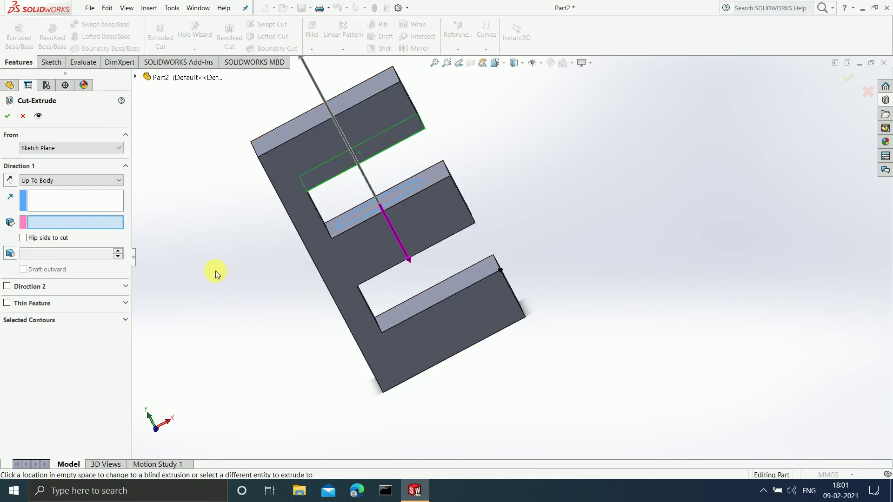
# Select the E-shaped body as the Up To Body target and inspect the cut preview through the middle arm
pyautogui.click(454, 322)
pyautogui.moveTo(538, 209); pyautogui.dragTo(541, 187, button='middle')
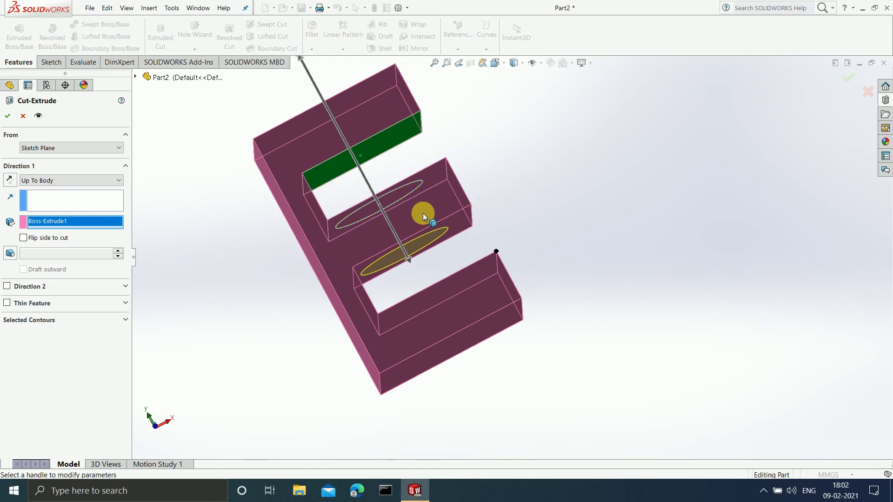
pyautogui.scroll(-2, 423, 213)
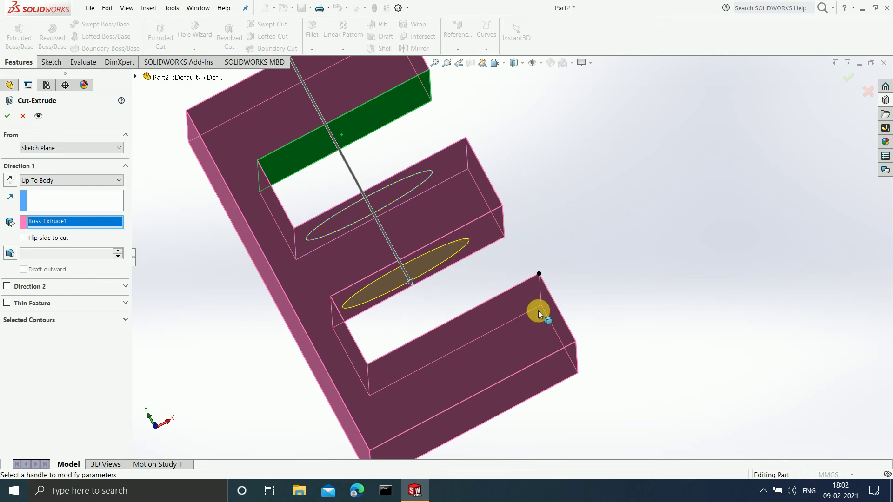
pyautogui.moveTo(595, 213); pyautogui.dragTo(598, 243, button='middle')
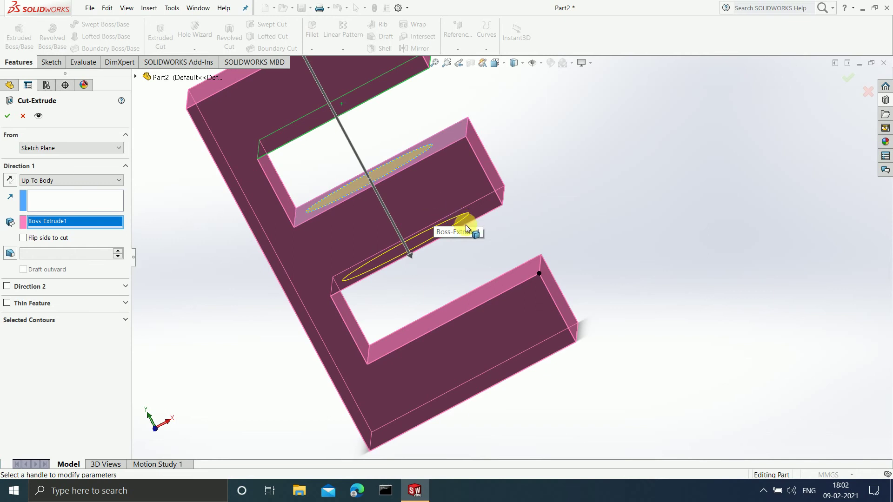
pyautogui.press('z')
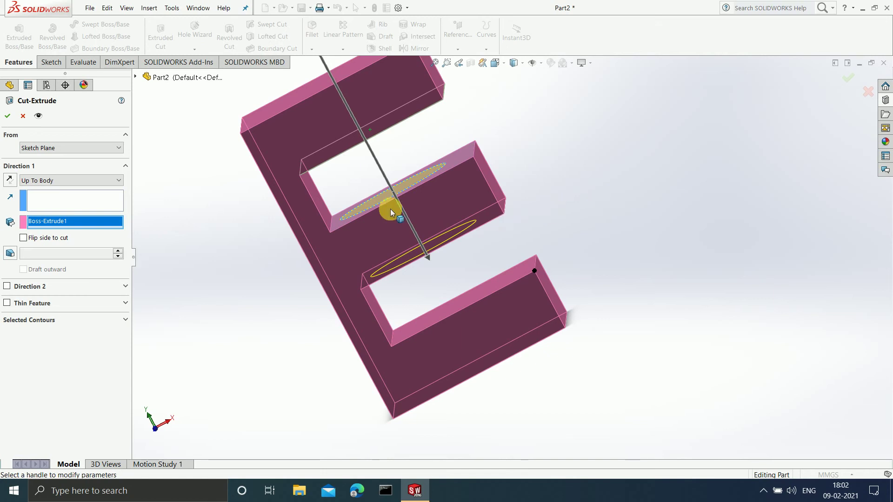
# Set the cut's Direction 1 end condition to Mid Plane and inspect the preview on both sides of the sketch plane
pyautogui.click(97, 180)
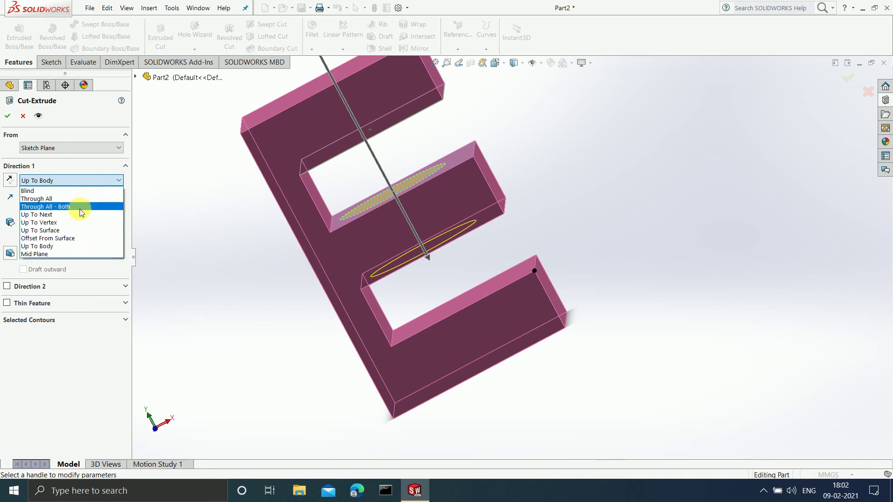
pyautogui.click(35, 254)
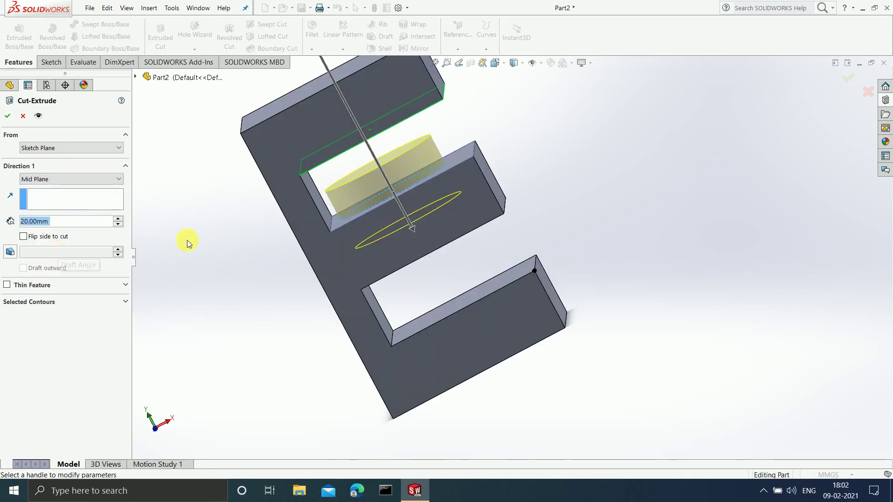
pyautogui.scroll(-2, 403, 188)
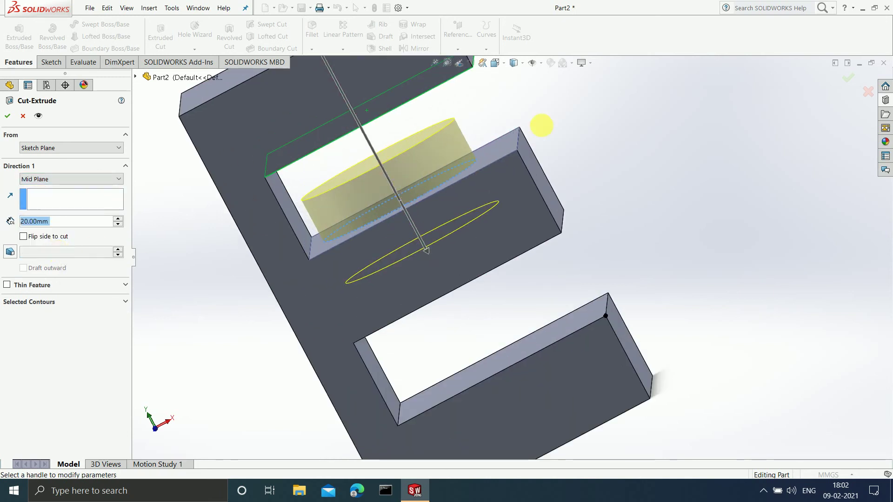
pyautogui.moveTo(587, 86); pyautogui.dragTo(572, 120, button='middle')
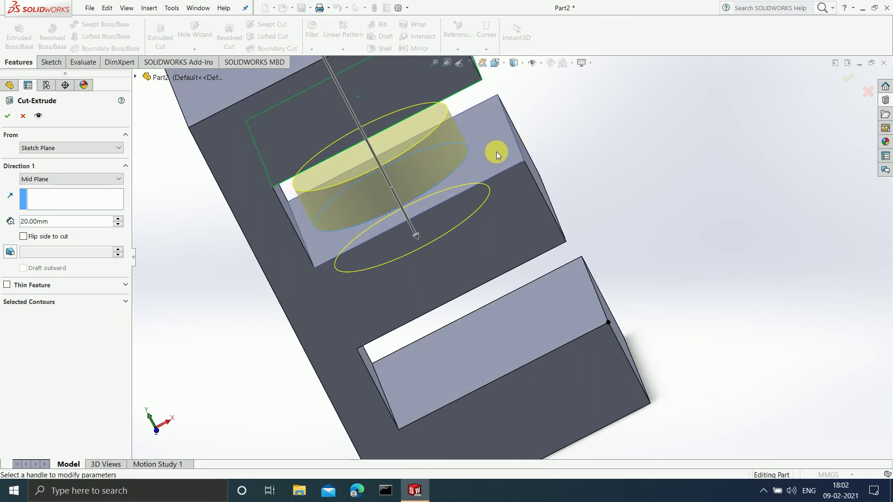
pyautogui.moveTo(520, 150)
pyautogui.mouseDown(button='middle')
pyautogui.moveTo(560, 143)
pyautogui.moveTo(564, 120)
pyautogui.moveTo(512, 155)
pyautogui.mouseUp(button='middle')
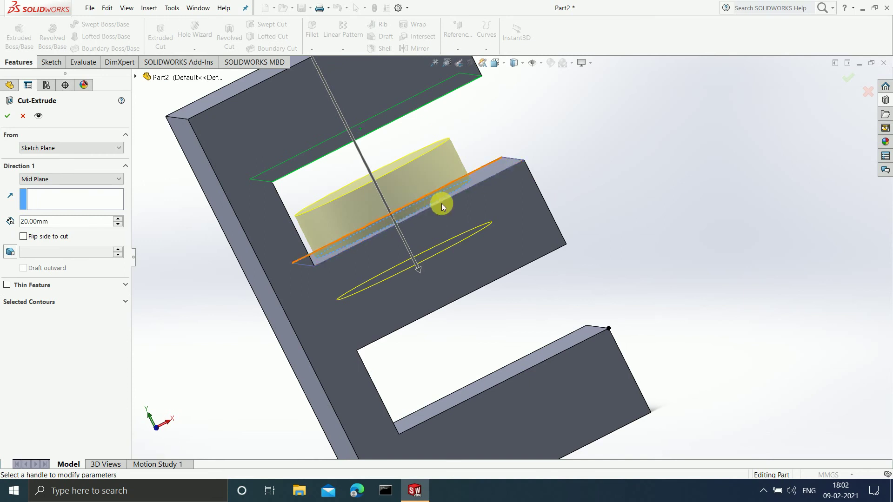
pyautogui.moveTo(467, 195); pyautogui.dragTo(439, 200, button='middle')
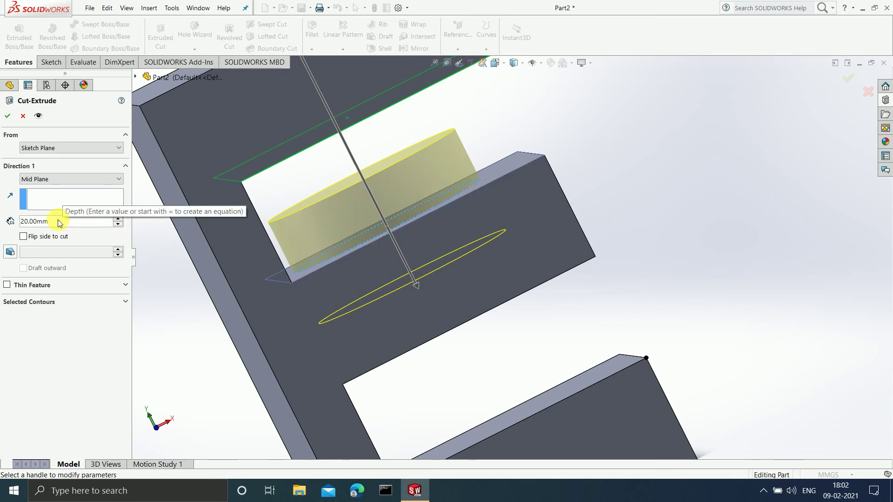
# Set the Direction 1 end condition to Blind, enable draft at 3° and inspect the tapered preview
pyautogui.click(72, 180)
pyautogui.click(59, 188)
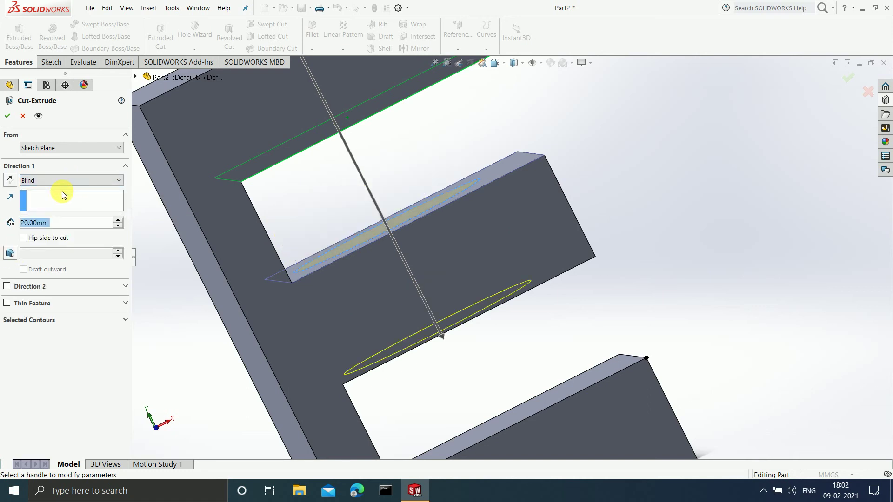
pyautogui.click(10, 254)
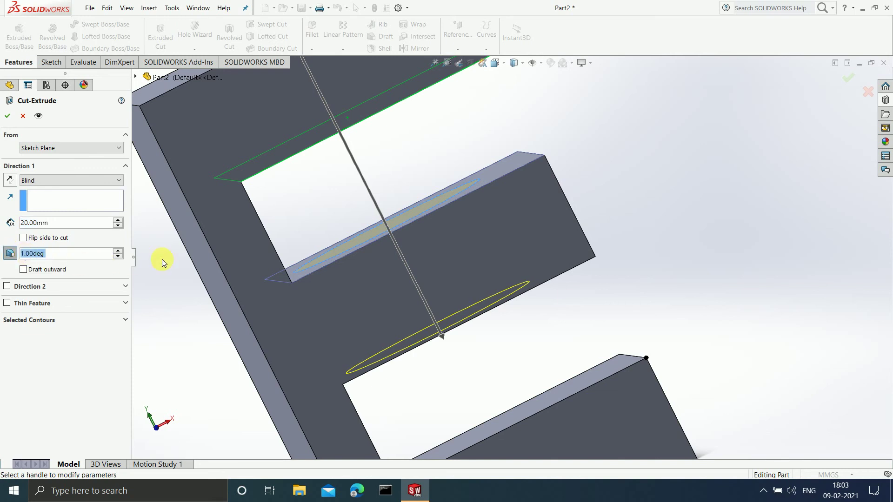
pyautogui.doubleClick(60, 253)
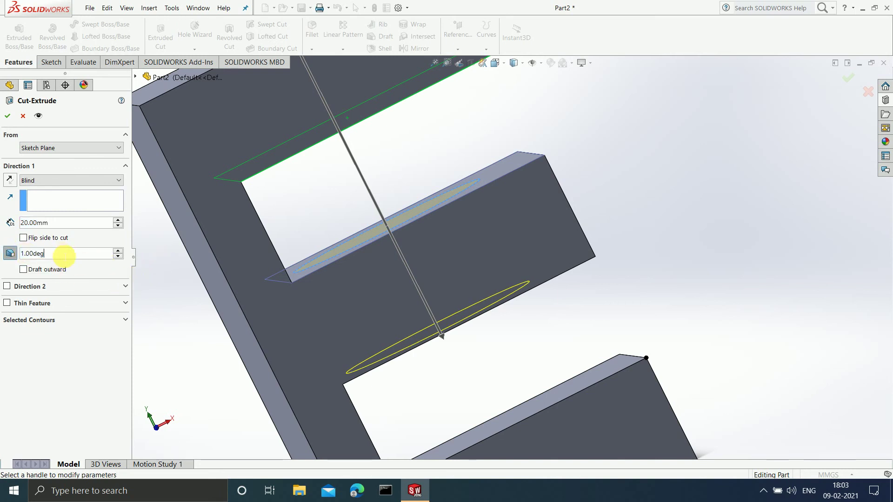
pyautogui.doubleClick(60, 253)
pyautogui.write('3')
pyautogui.press('Return')
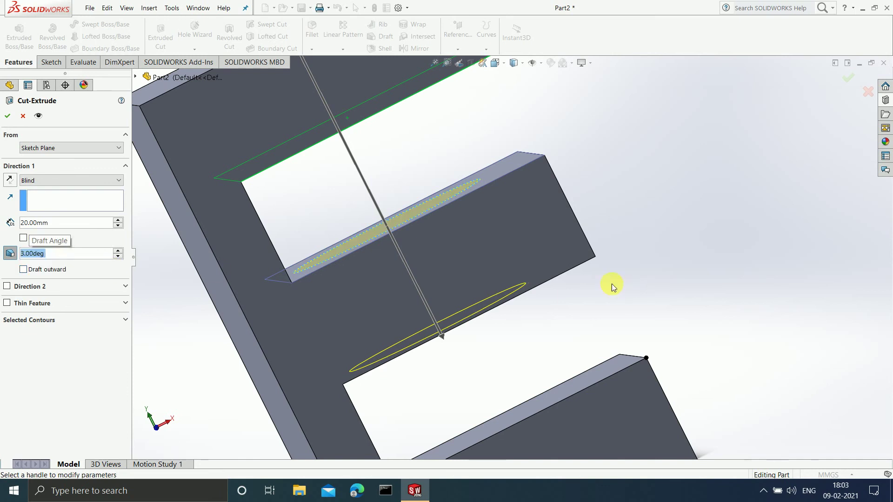
pyautogui.scroll(3, 587, 278)
pyautogui.moveTo(587, 278); pyautogui.dragTo(552, 261, button='middle')
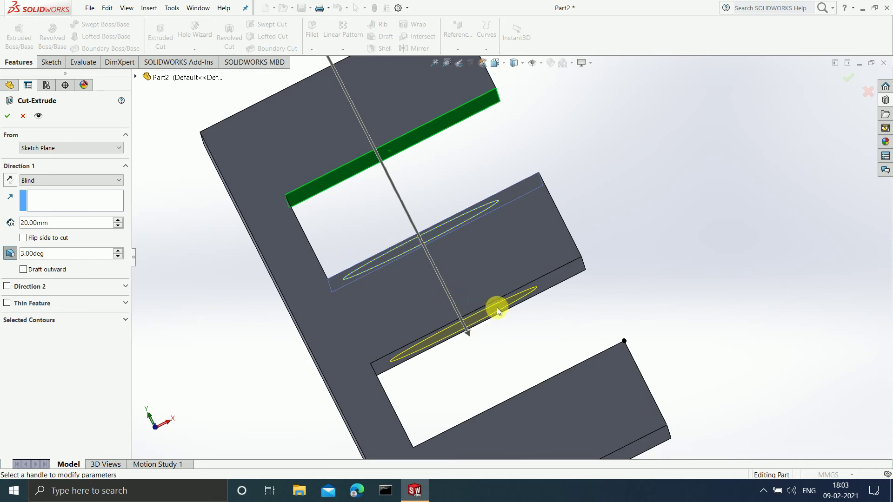
# Set the draft angle to 8°, create the tapered cut and inspect the hole from both sides of the middle arm
pyautogui.click(59, 254)
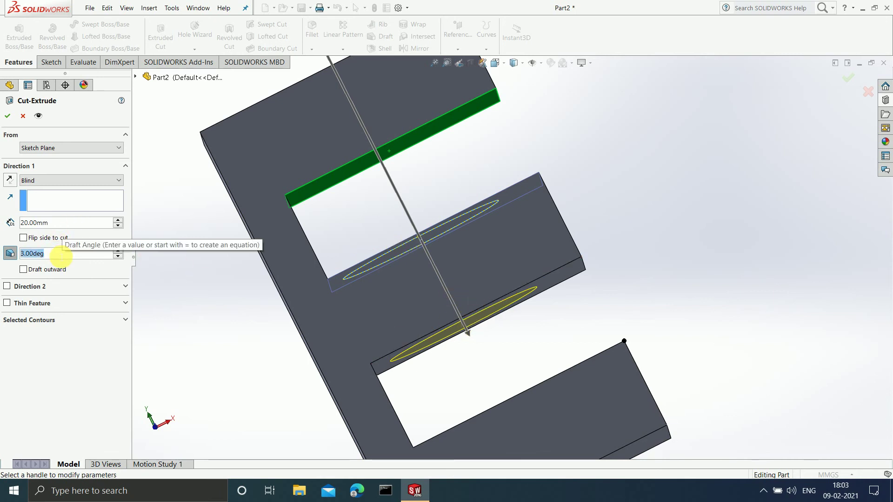
pyautogui.write('8')
pyautogui.press('Return')
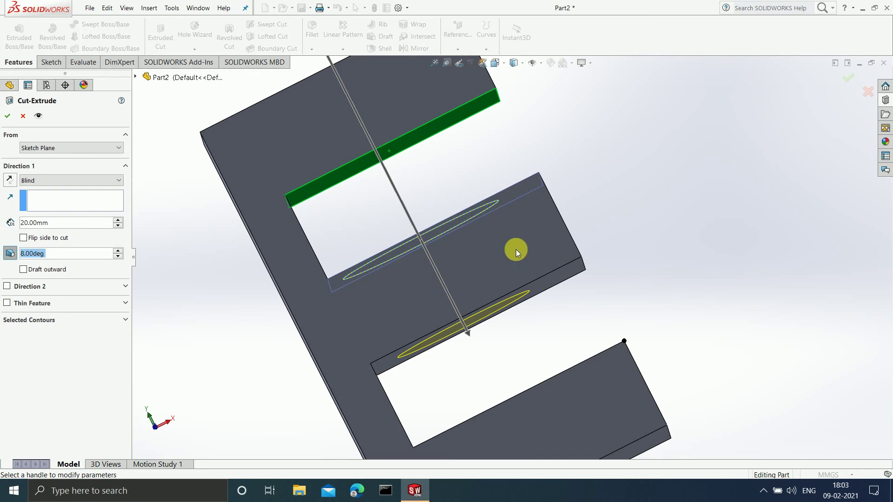
pyautogui.moveTo(593, 193); pyautogui.dragTo(279, 256, button='middle')
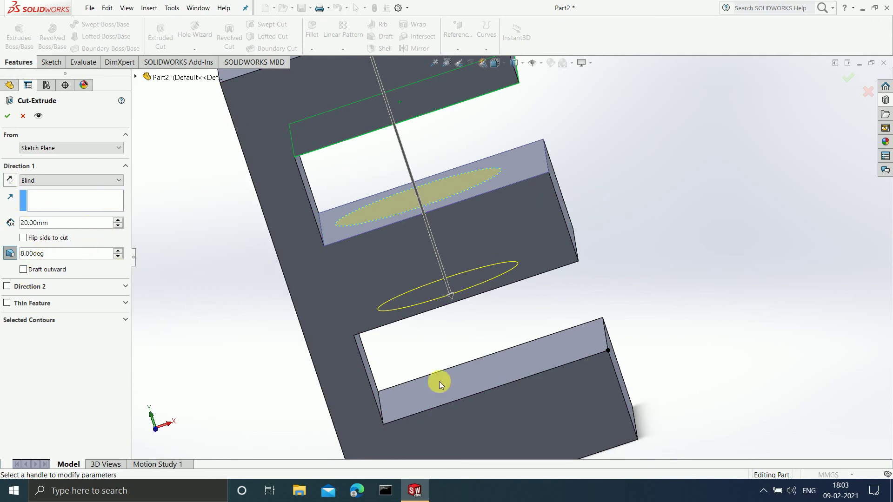
pyautogui.click(844, 81)
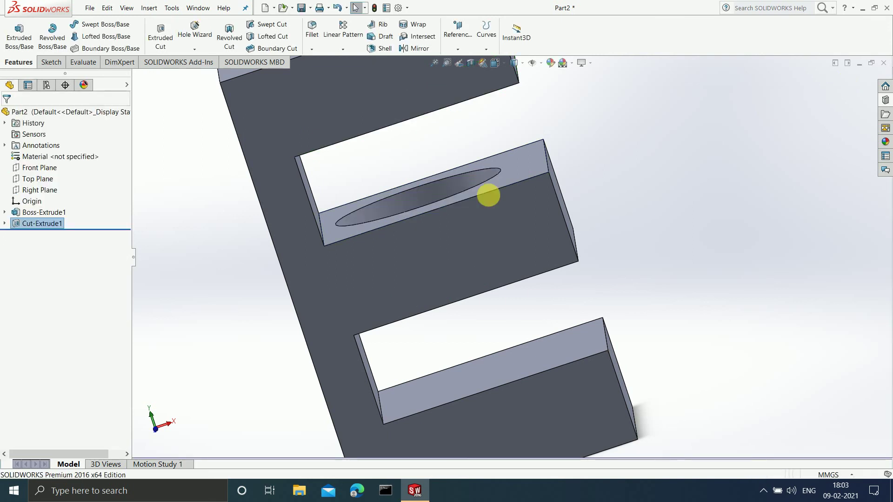
pyautogui.moveTo(591, 138); pyautogui.dragTo(585, 102, button='middle')
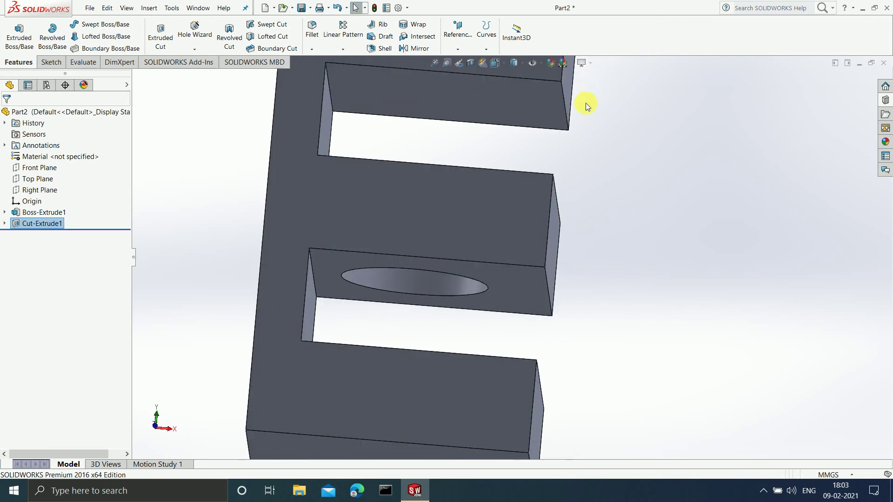
# Undo the drafted cut and restart Extruded Cut from the circle sketch on the middle arm
pyautogui.hotkey('ctrl', 'z')
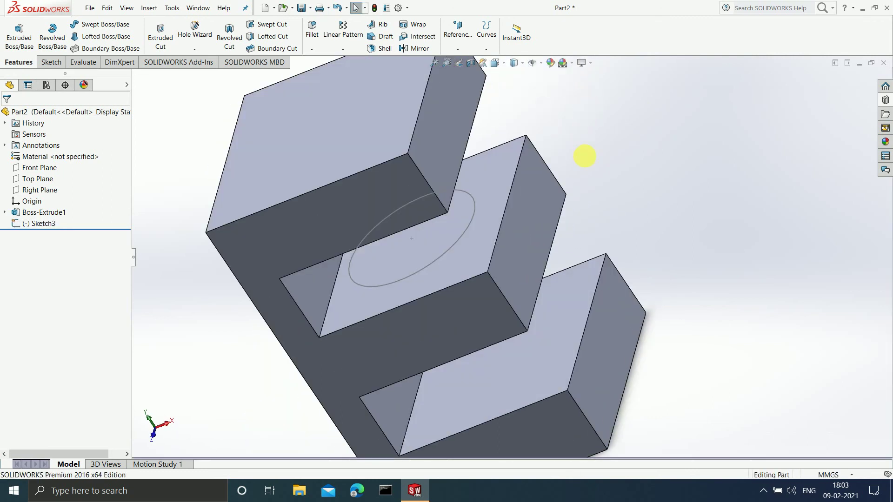
pyautogui.click(51, 226)
pyautogui.click(168, 45)
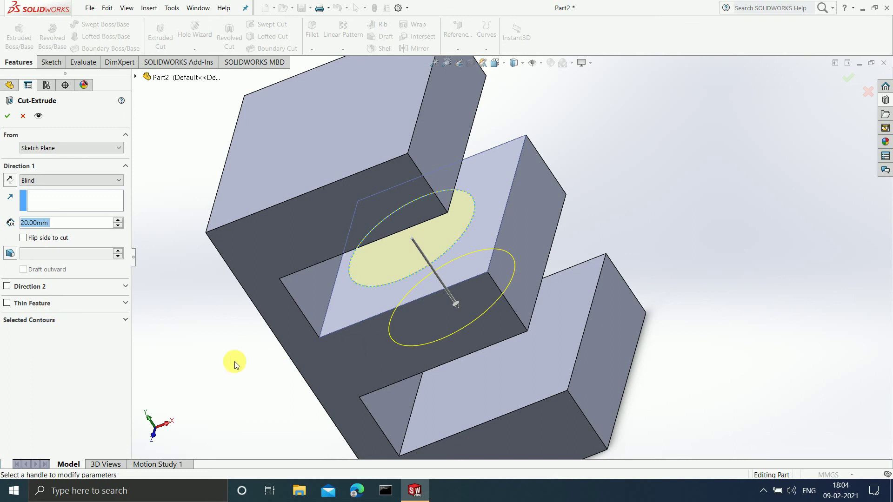
pyautogui.moveTo(734, 250); pyautogui.dragTo(727, 195, button='middle')
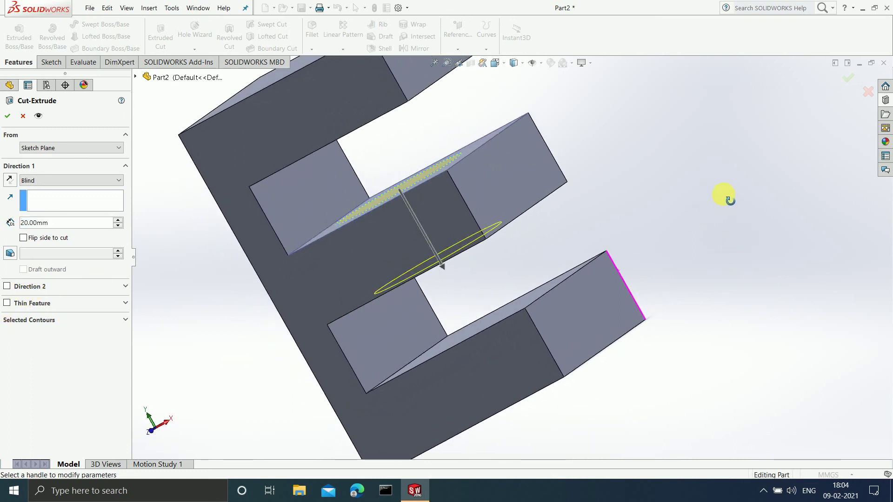
# Enable Direction 2 for the cut, review its end condition options and disable it again
pyautogui.click(8, 287)
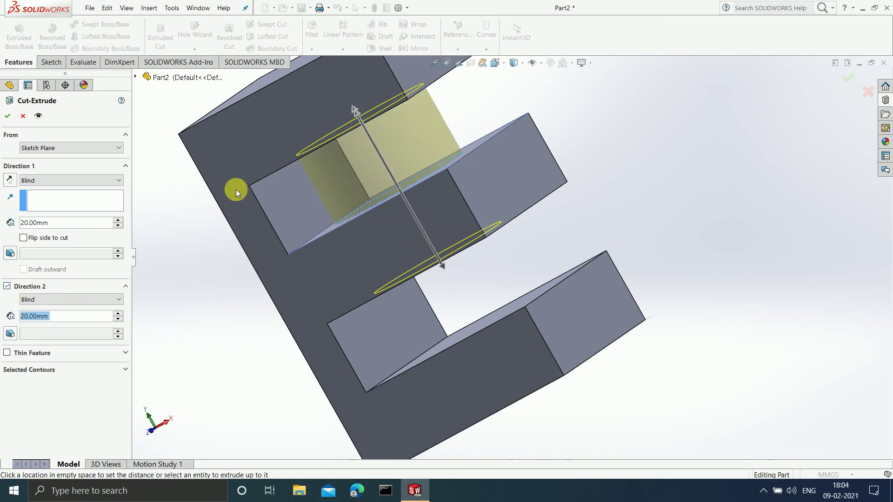
pyautogui.click(93, 297)
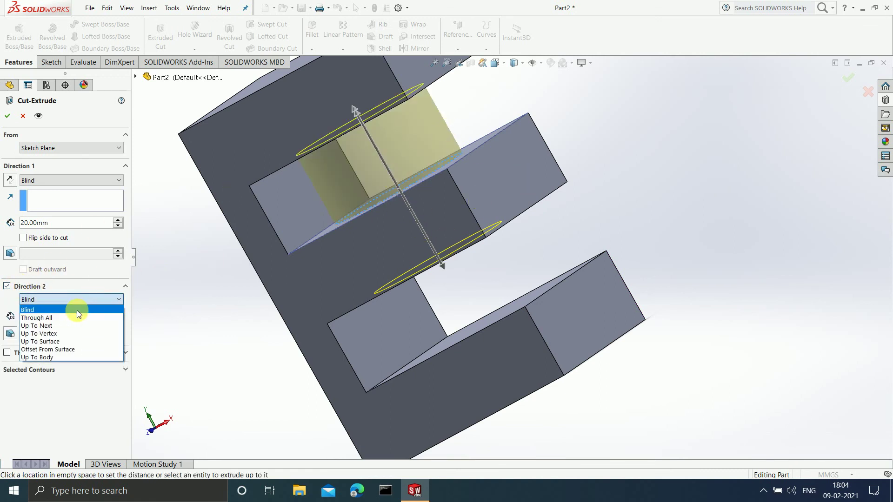
pyautogui.click(121, 298)
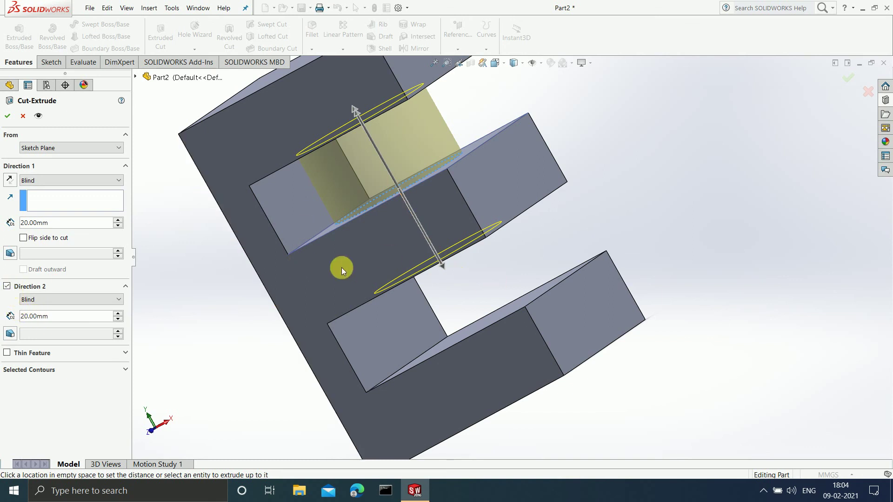
pyautogui.click(8, 286)
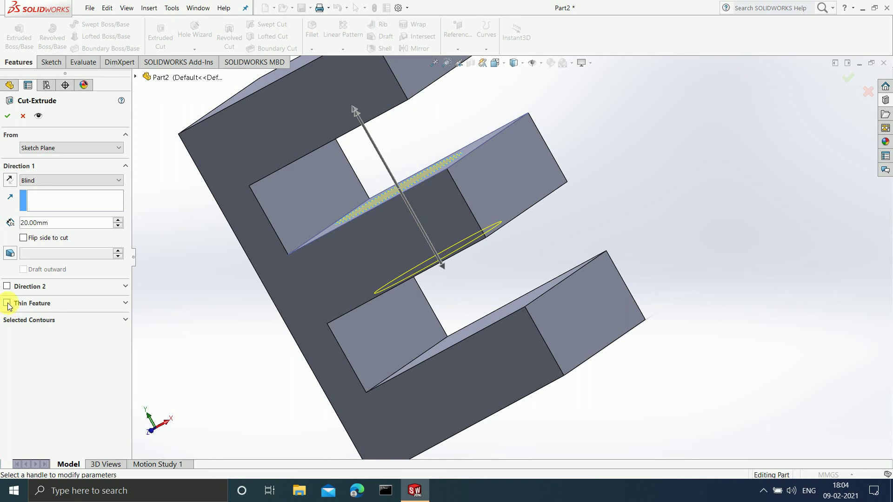
# Enable a One-Direction thin feature for the cut and set its thickness to 4 mm
pyautogui.click(7, 303)
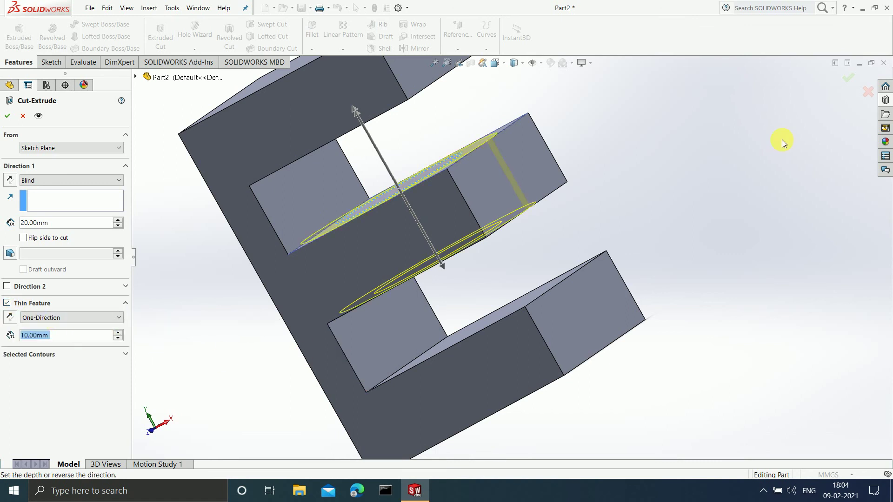
pyautogui.moveTo(730, 160); pyautogui.dragTo(758, 177, button='middle')
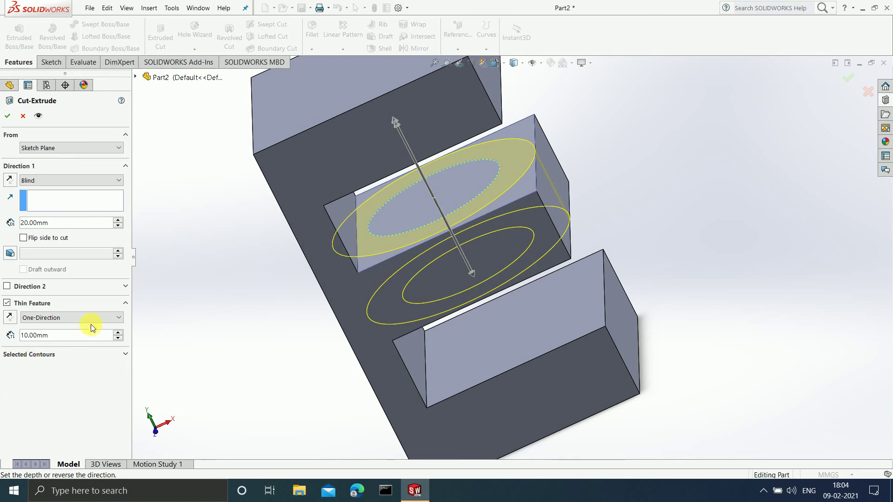
pyautogui.click(58, 336)
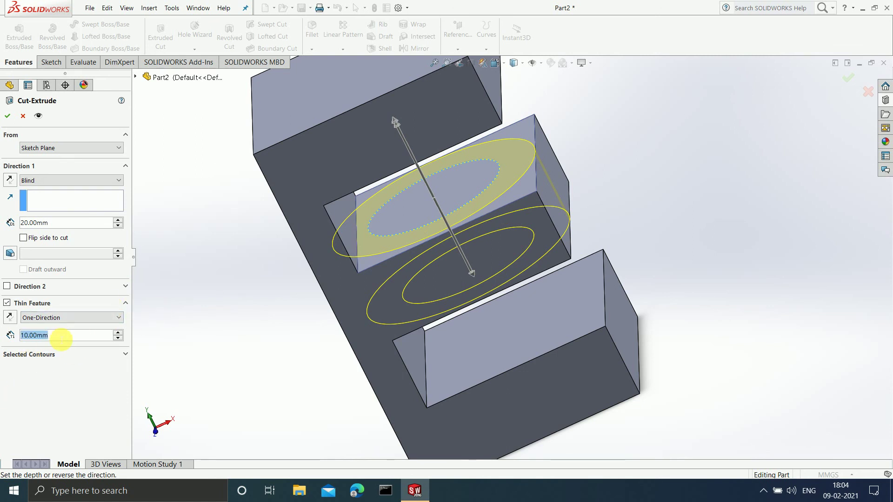
pyautogui.write('4')
pyautogui.press('Return')
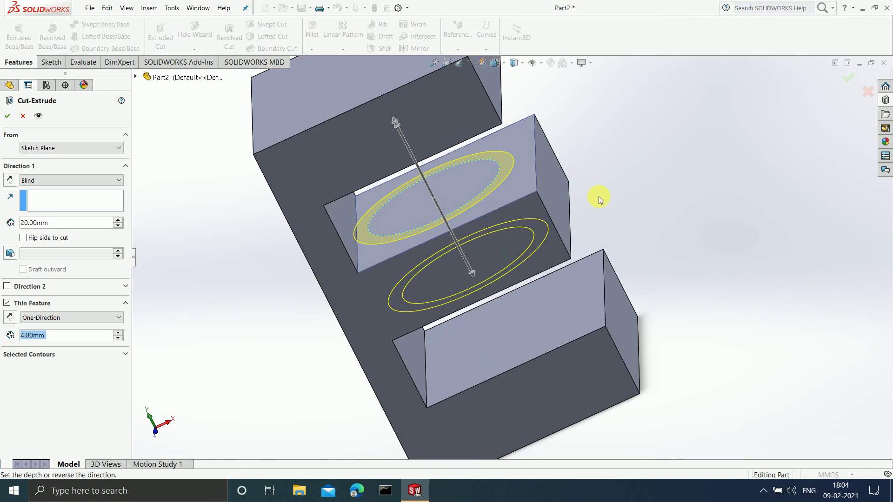
# Create the thin cut, keeping all bodies, and inspect the ring-shaped groove in the middle arm
pyautogui.click(845, 79)
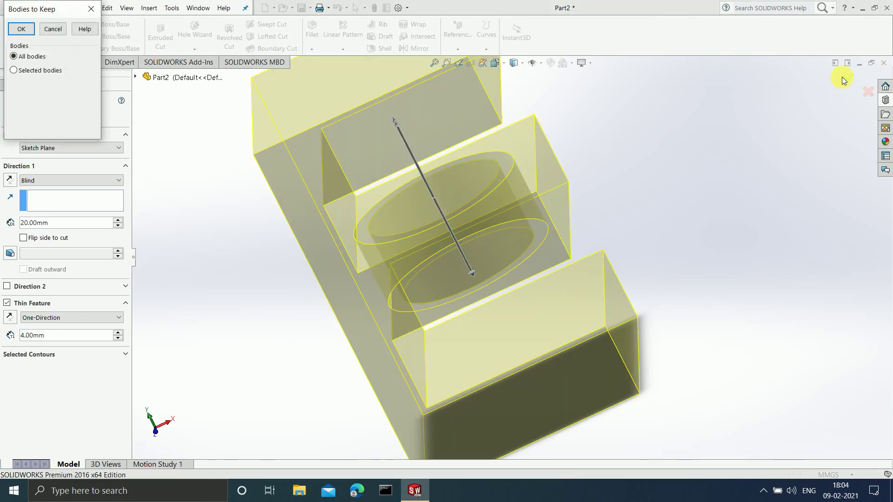
pyautogui.click(21, 30)
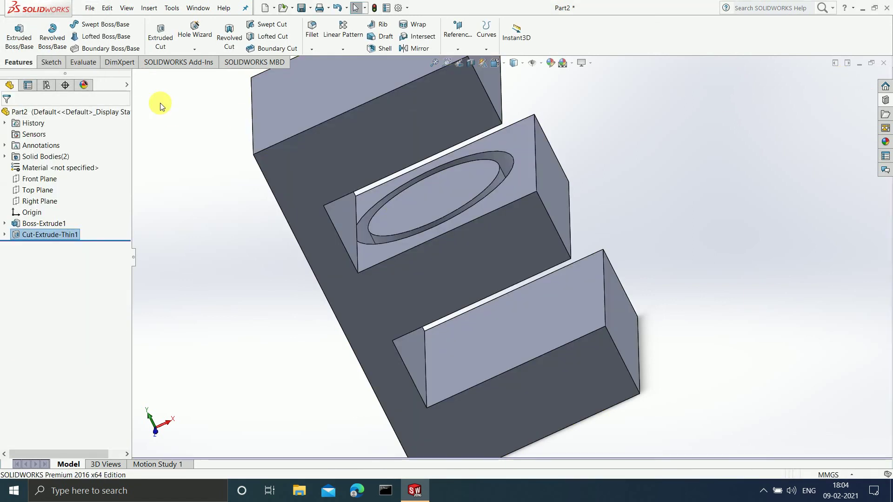
pyautogui.moveTo(678, 185); pyautogui.dragTo(697, 159, button='middle')
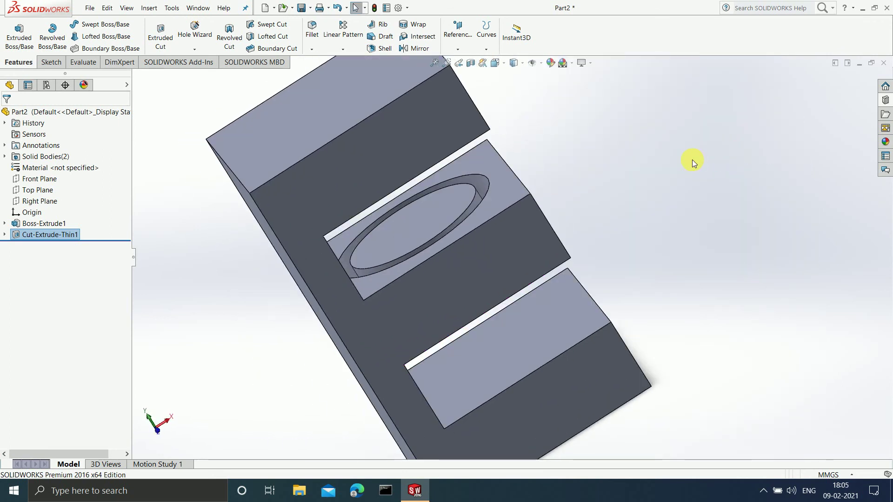
pyautogui.press('Up')
# Undo the thin cut and start Extruded Cut again with the circle sketch as its profile
pyautogui.hotkey('ctrl', 'z')
pyautogui.click(46, 223)
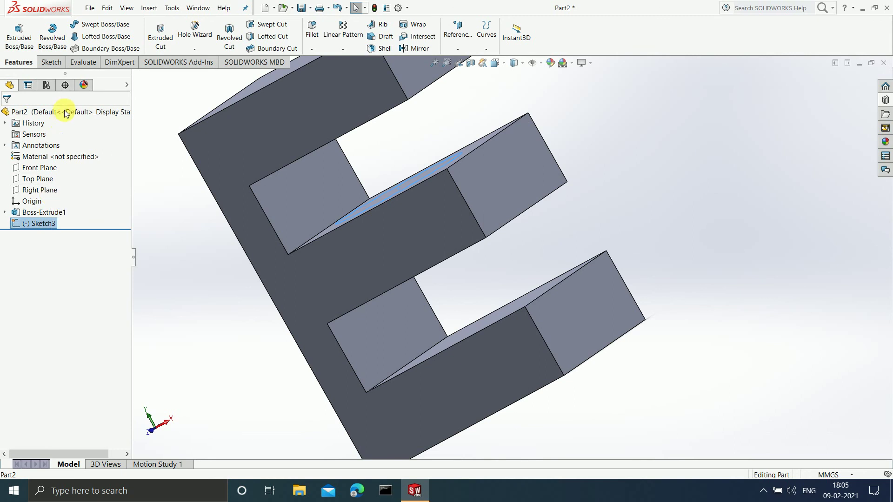
pyautogui.click(172, 38)
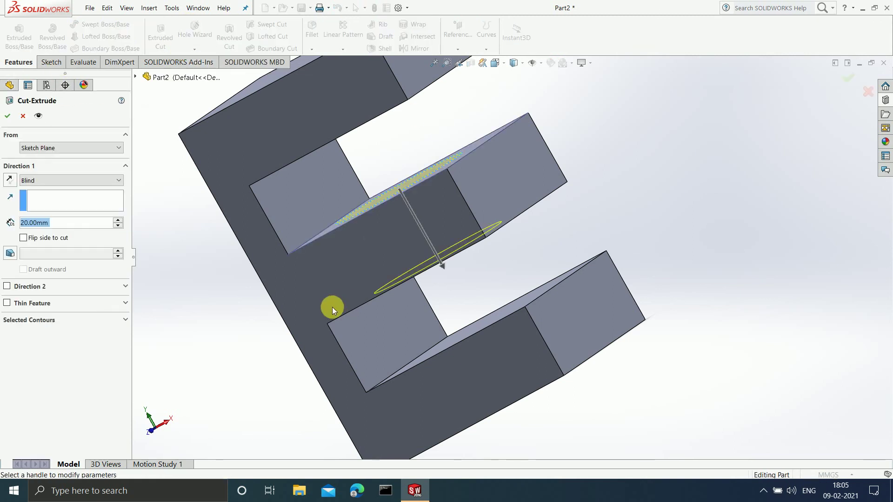
# Show the cut's selected contours and examine which sketch defines the cut profile
pyautogui.click(72, 322)
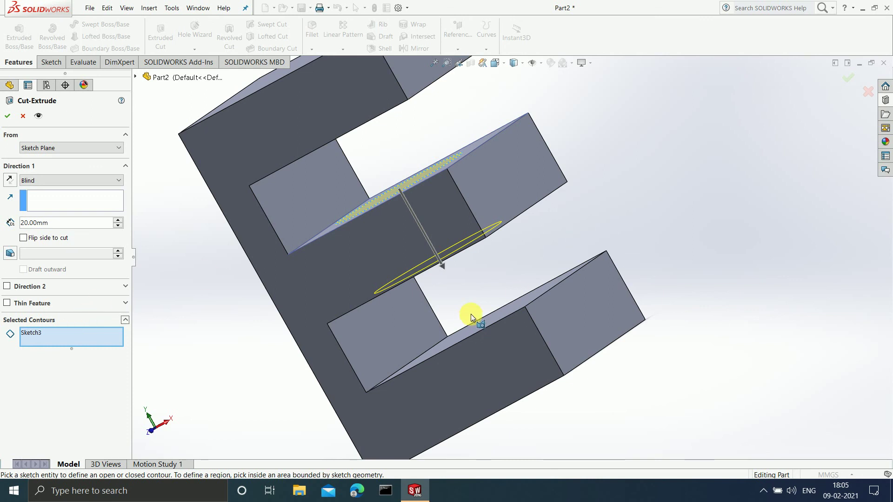
pyautogui.scroll(2, 471, 314)
pyautogui.scroll(-1, 470, 208)
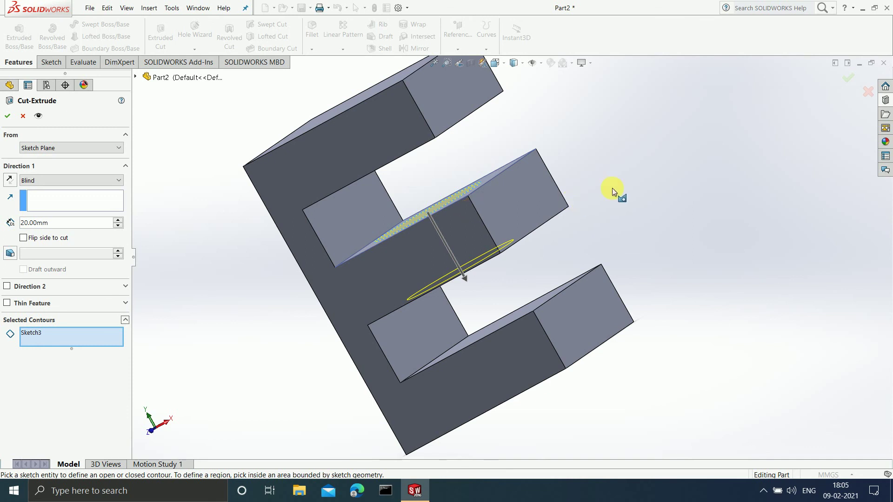
pyautogui.click(764, 490)
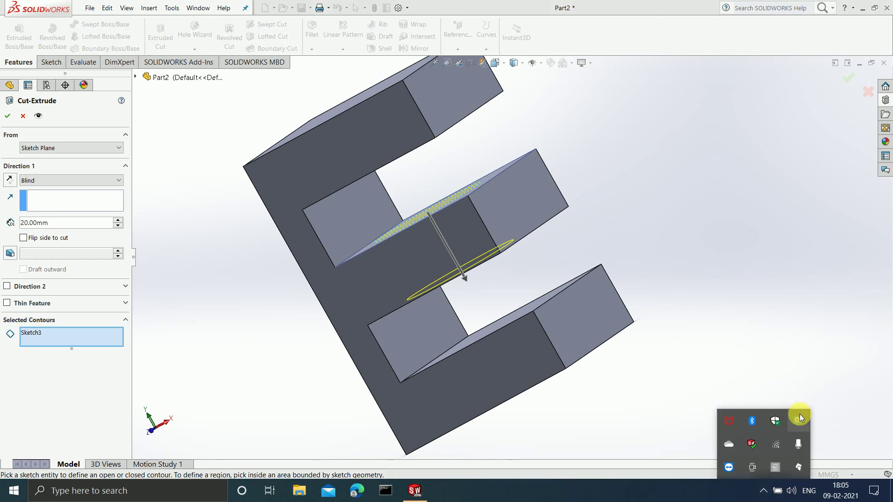